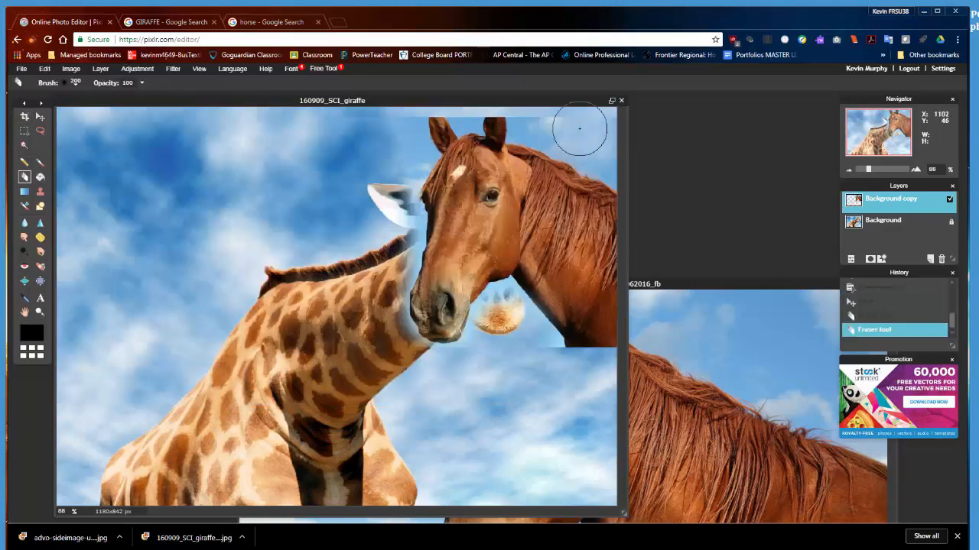
Step: Erase the sky and leftover edges around the horse's head on the Background copy layer, undoing the stray Background layer stroke
mouse_move(579, 124)
mouse_down()
mouse_move(621, 155)
mouse_move(605, 374)
mouse_move(618, 342)
mouse_move(578, 371)
mouse_up()
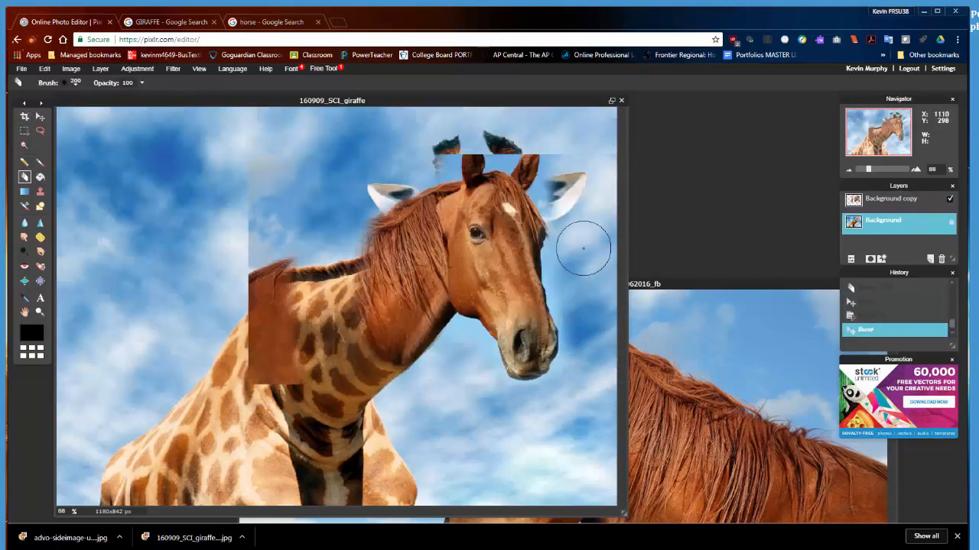
mouse_move(583, 247)
mouse_down()
mouse_move(530, 265)
mouse_move(497, 351)
mouse_up()
key(ctrl+z)
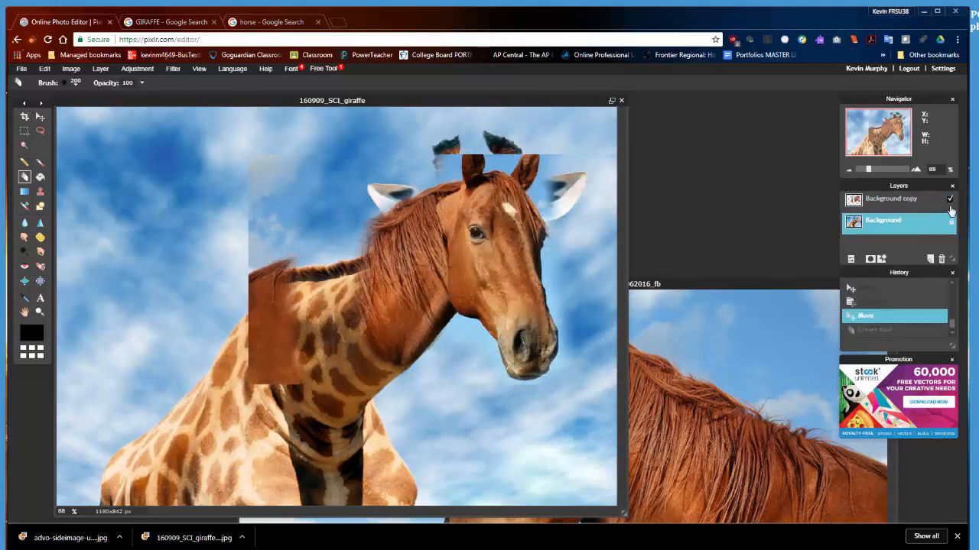
click(896, 200)
mouse_move(402, 148)
mouse_down()
mouse_move(375, 136)
mouse_move(388, 156)
mouse_move(433, 132)
mouse_move(494, 152)
mouse_move(493, 191)
mouse_up()
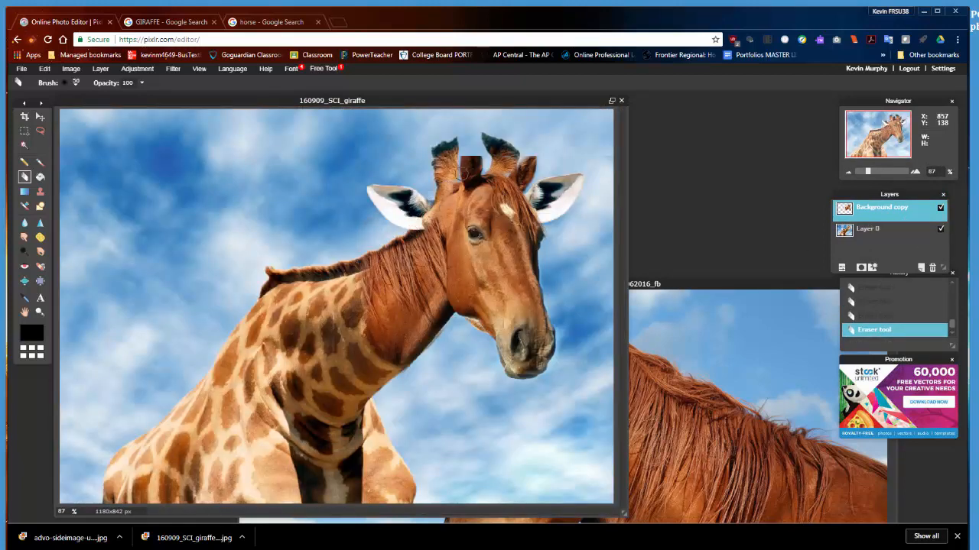
mouse_move(458, 176)
mouse_down()
mouse_move(476, 156)
mouse_move(465, 159)
mouse_move(476, 169)
mouse_move(526, 174)
mouse_up()
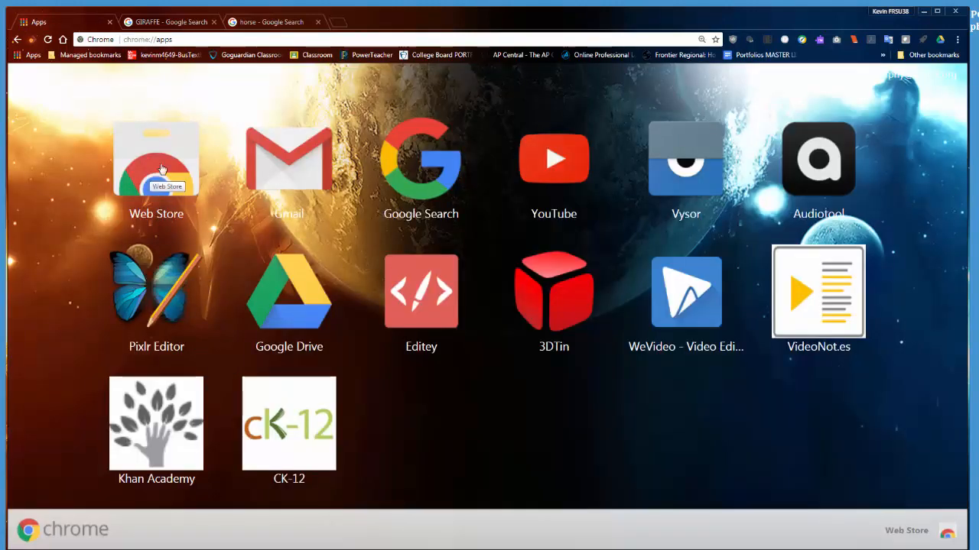
Step: Launch Pixlr Editor from the Chrome apps page, allow Flash to run and reload the site
click(172, 329)
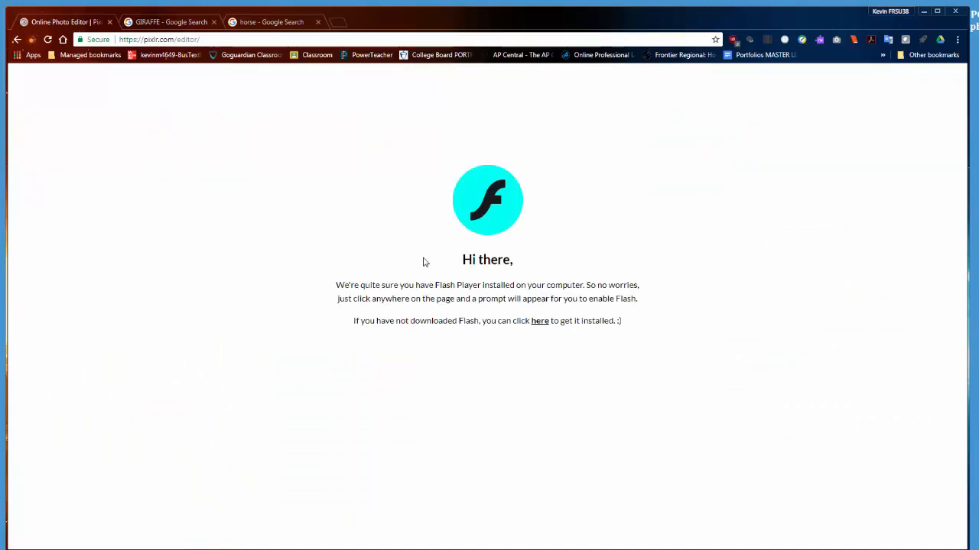
click(539, 321)
click(514, 101)
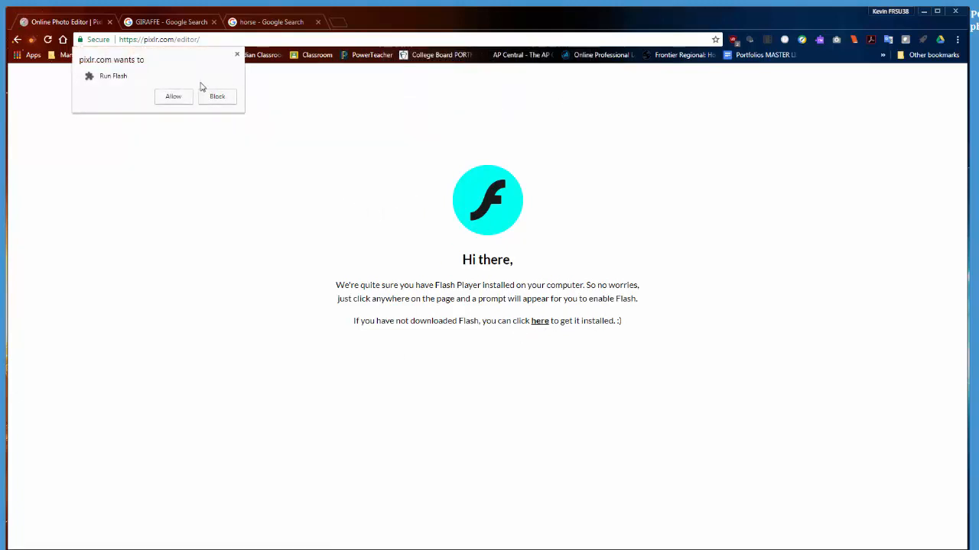
click(174, 96)
click(511, 113)
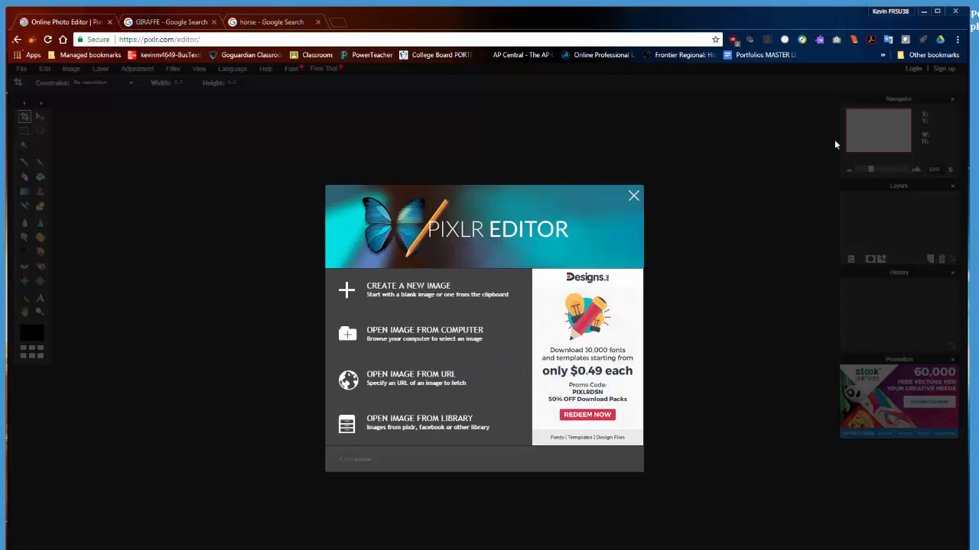
Step: Dismiss the welcome dialog and log in to Pixlr by signing in with the existing Google account
click(633, 196)
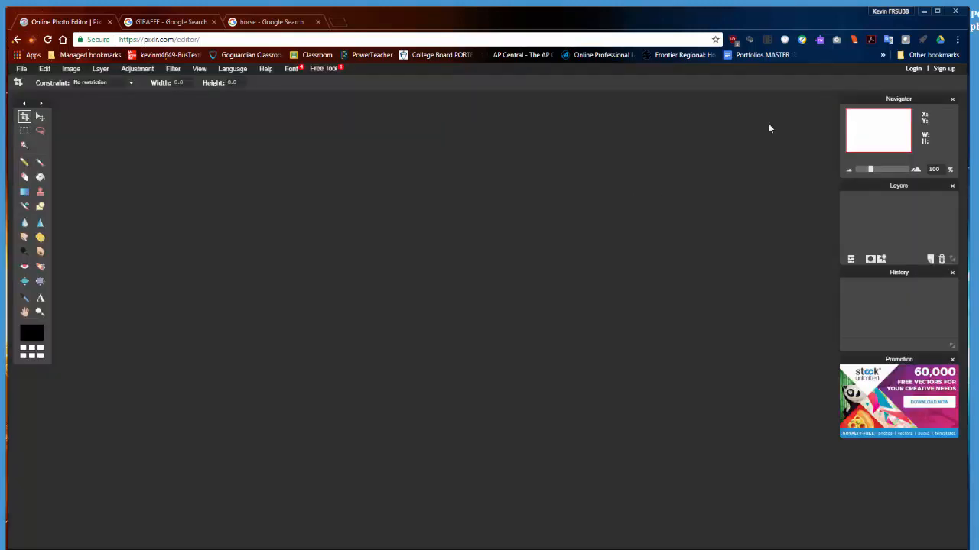
click(913, 69)
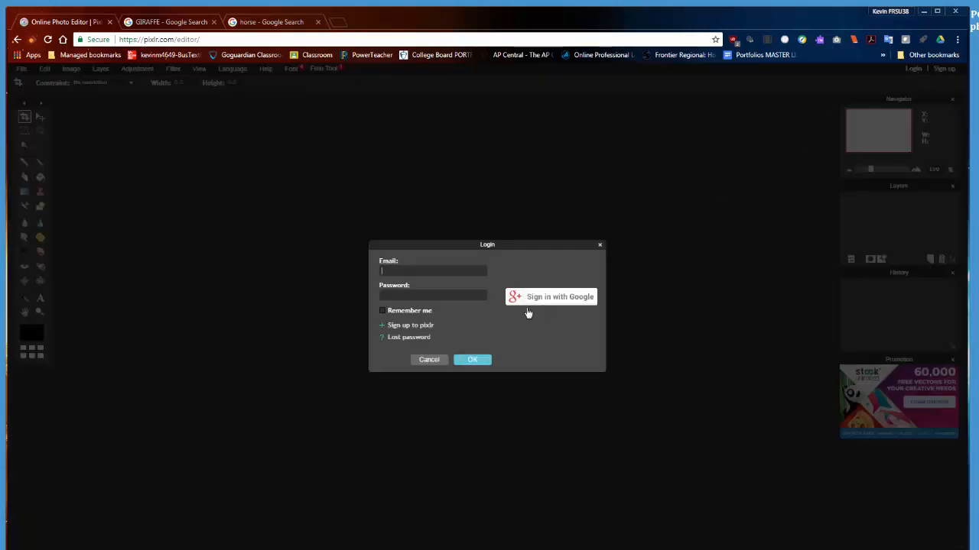
click(534, 298)
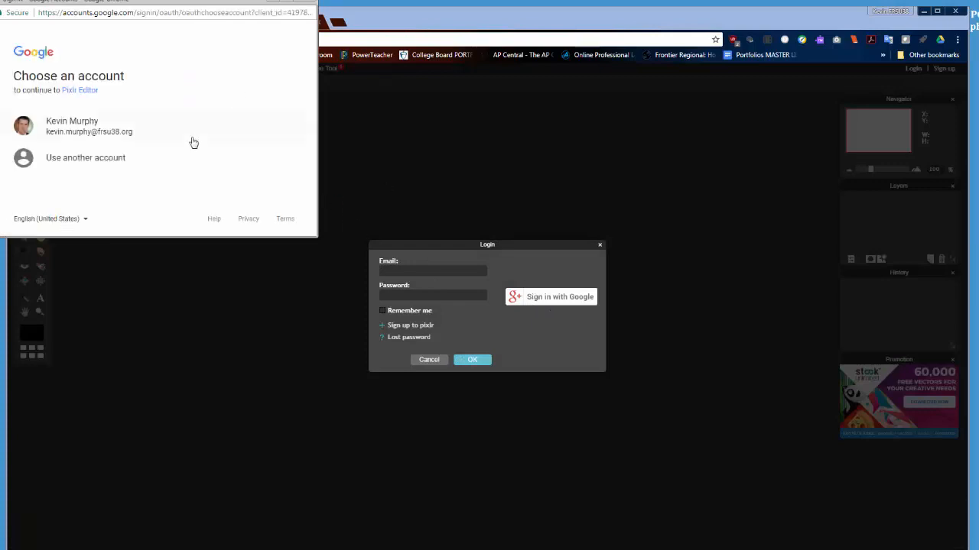
click(127, 132)
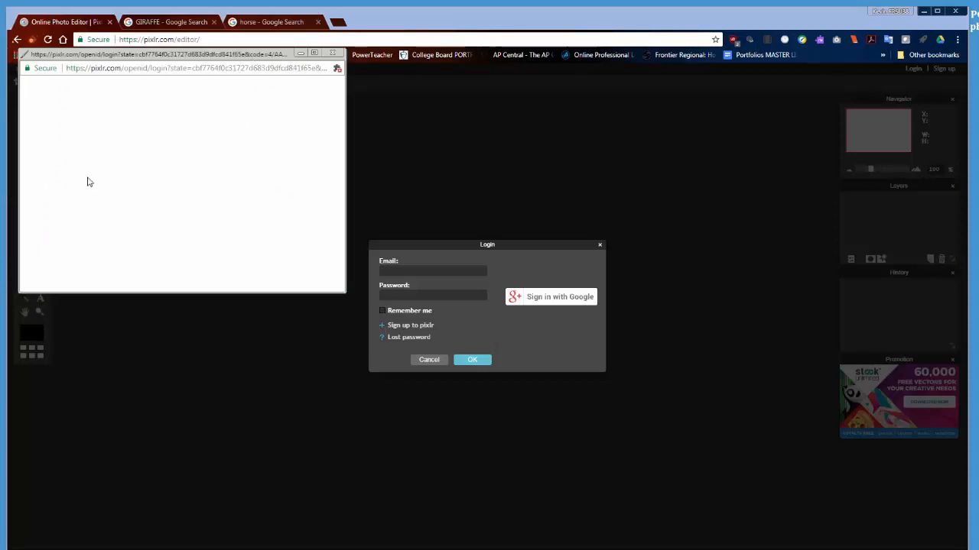
Step: Close the blank sign-in window and reload the editor page
click(333, 53)
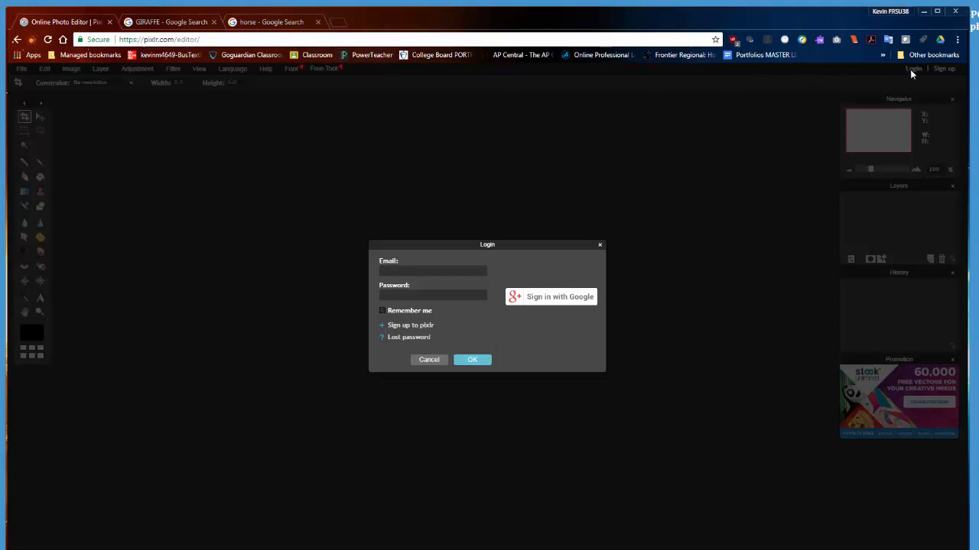
click(48, 39)
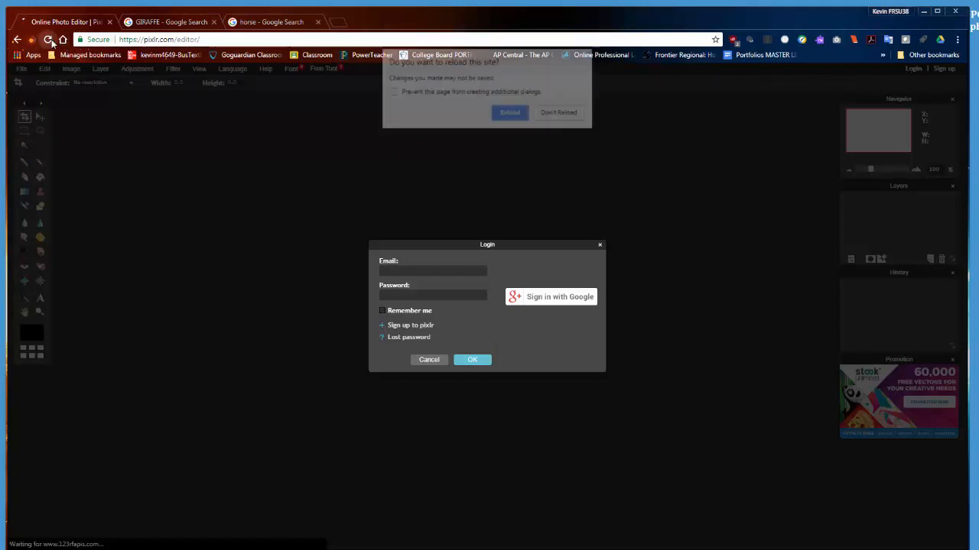
click(508, 113)
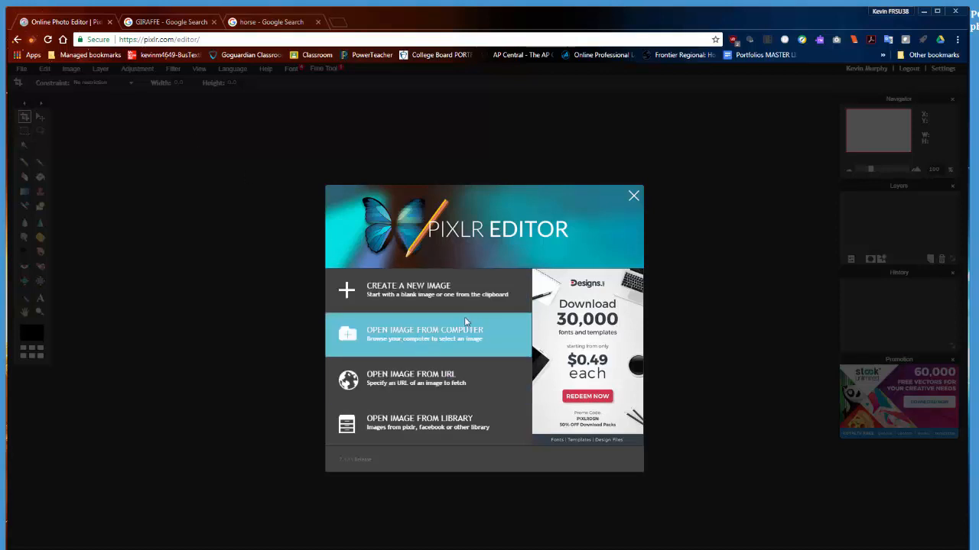
Step: Start saving the large giraffe image from the GIRAFFE search results and browse to the E Drive 2013 NEW folder
click(169, 21)
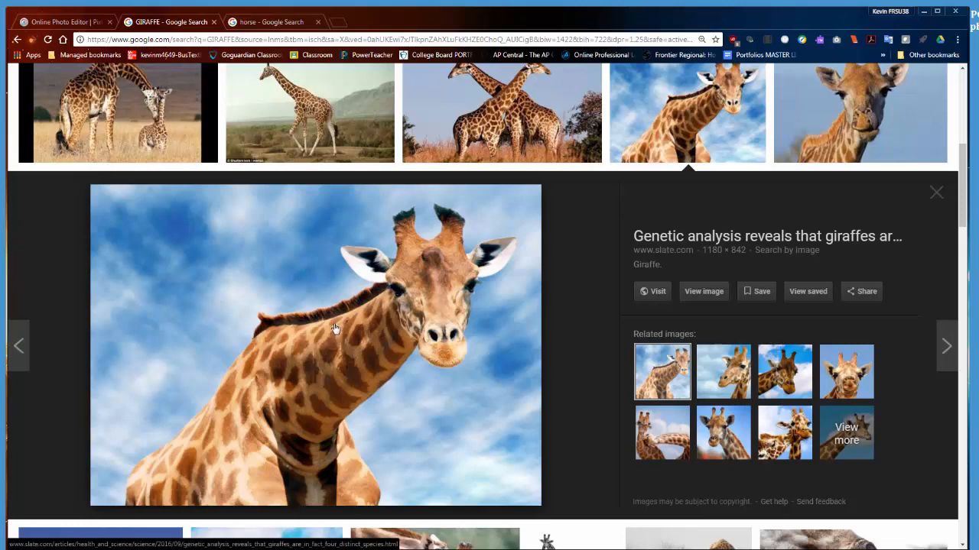
click(253, 26)
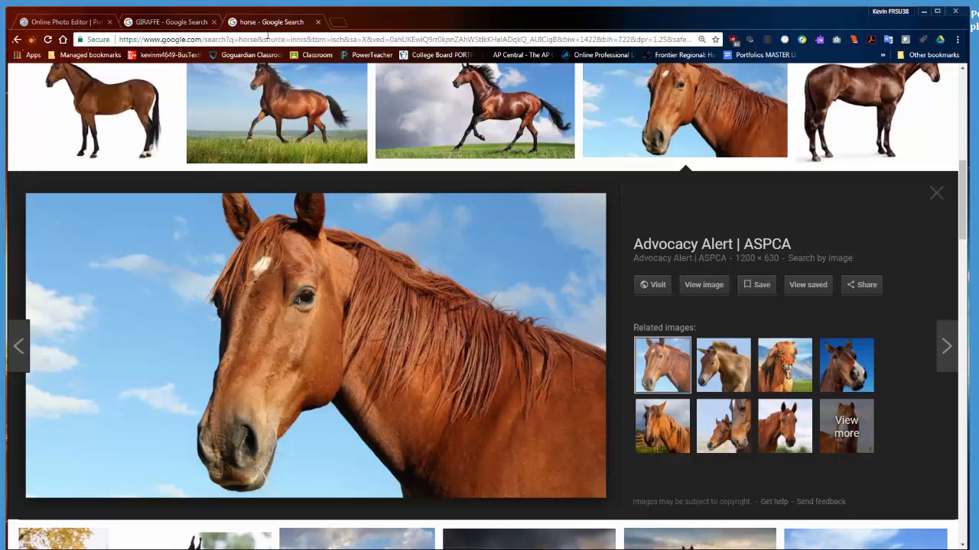
click(177, 26)
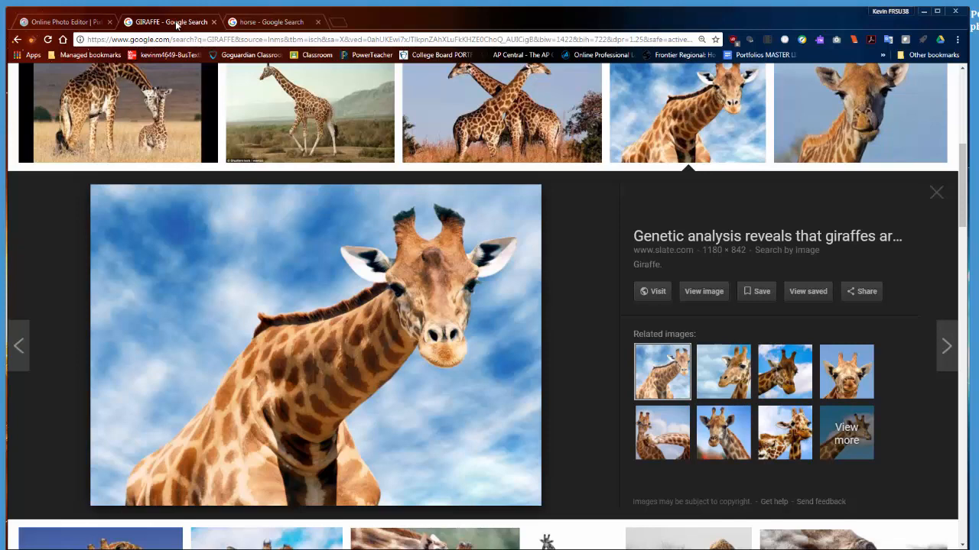
right_click(280, 272)
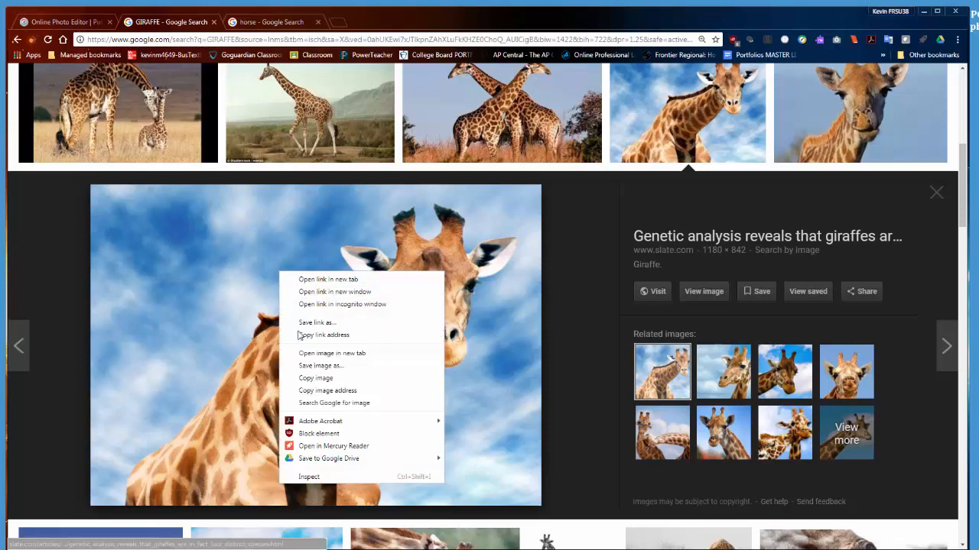
click(318, 366)
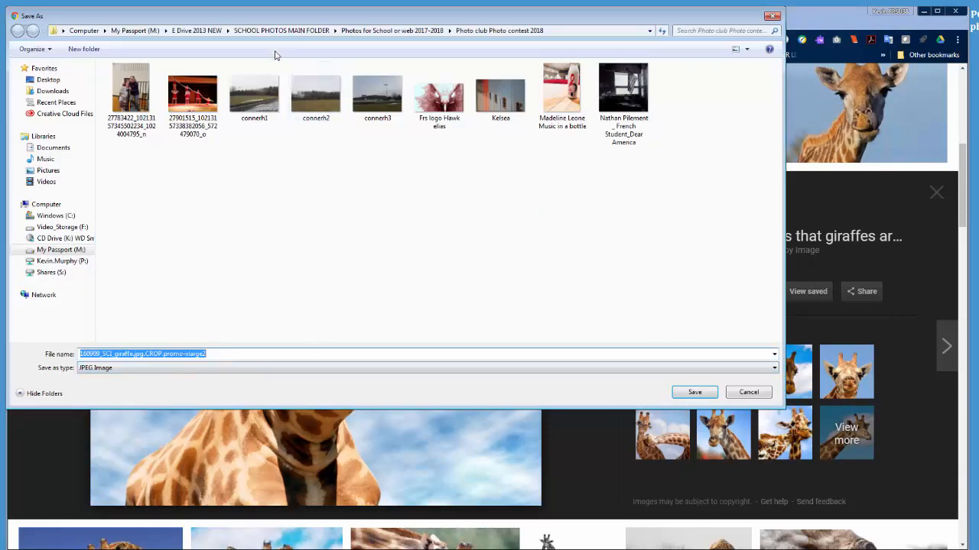
click(201, 30)
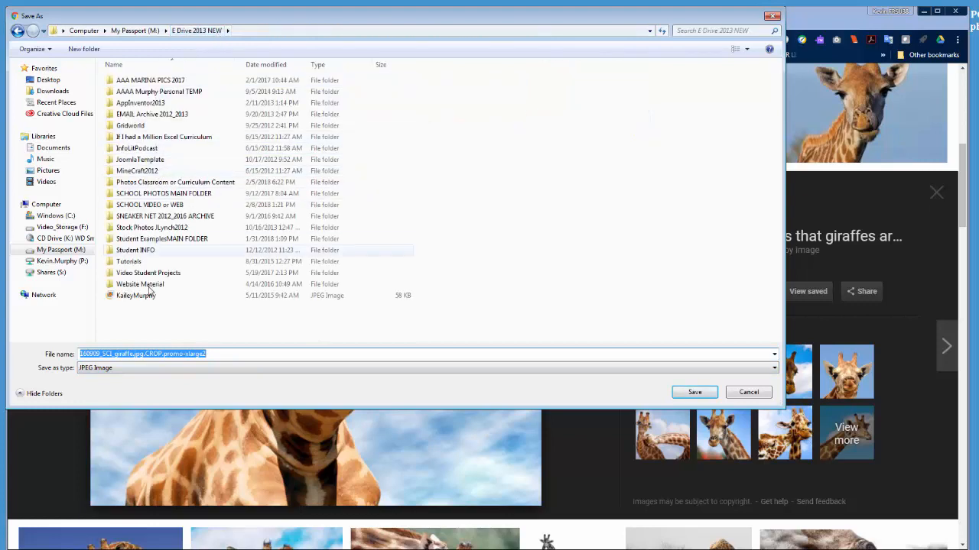
Step: Create a folder named Species in E Drive 2013 NEW and save the giraffe JPEG inside it
right_click(144, 313)
mouse_move(193, 418)
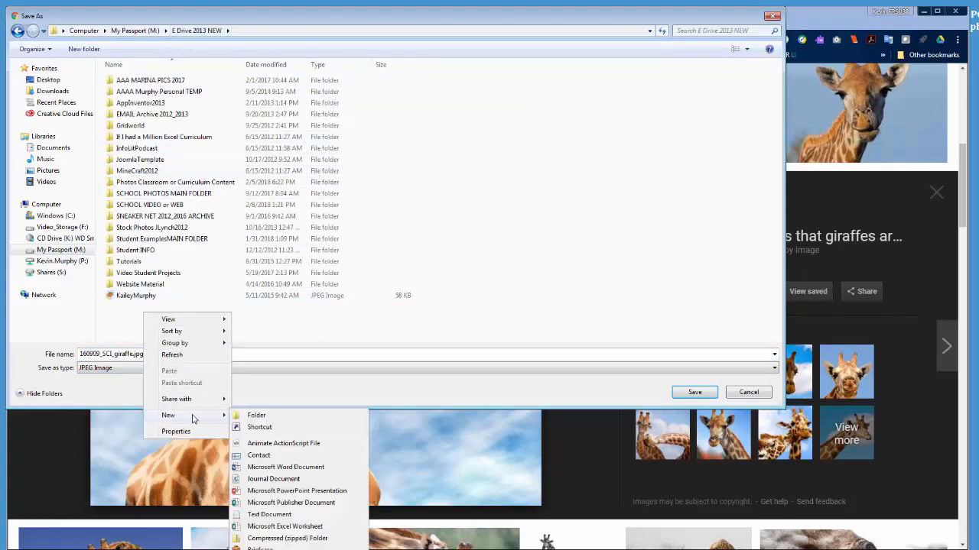
click(257, 416)
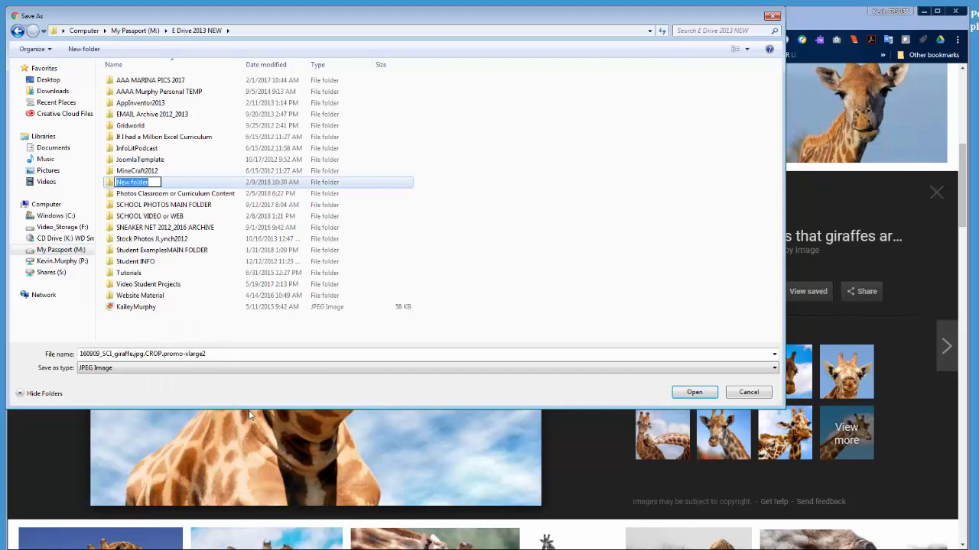
text(C)
text(peci)
text(es)
key(Return)
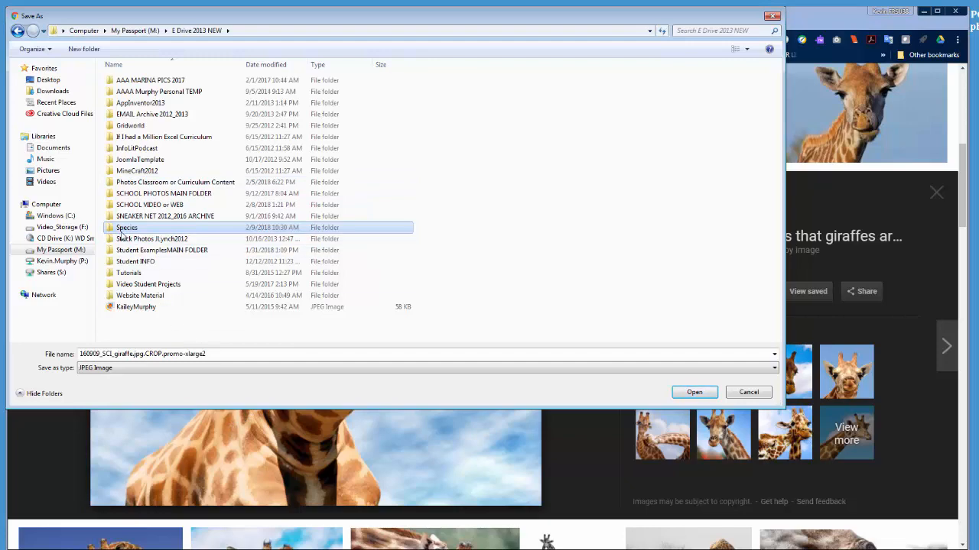
double_click(122, 228)
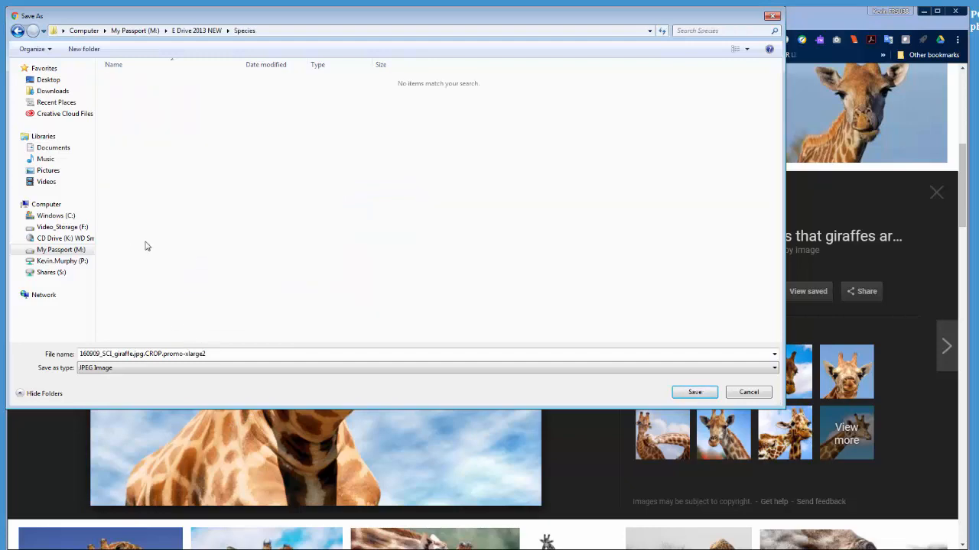
click(692, 394)
Step: Save the large brown horse image from the horse search results to the computer
click(266, 21)
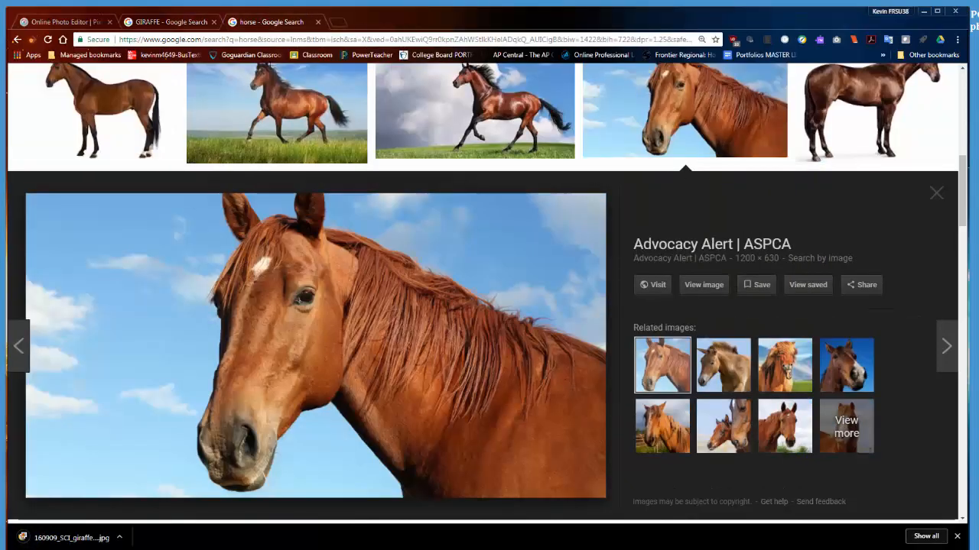
right_click(309, 229)
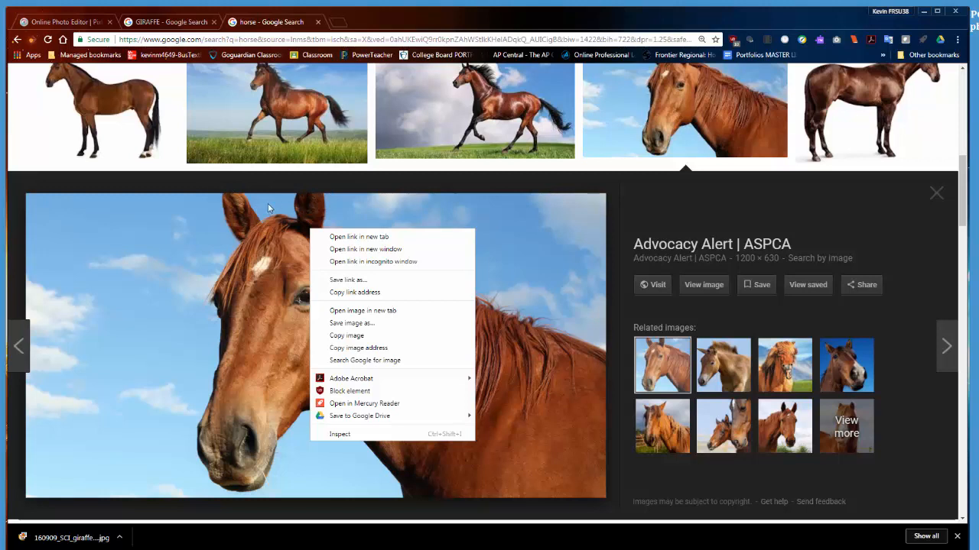
click(351, 323)
click(692, 392)
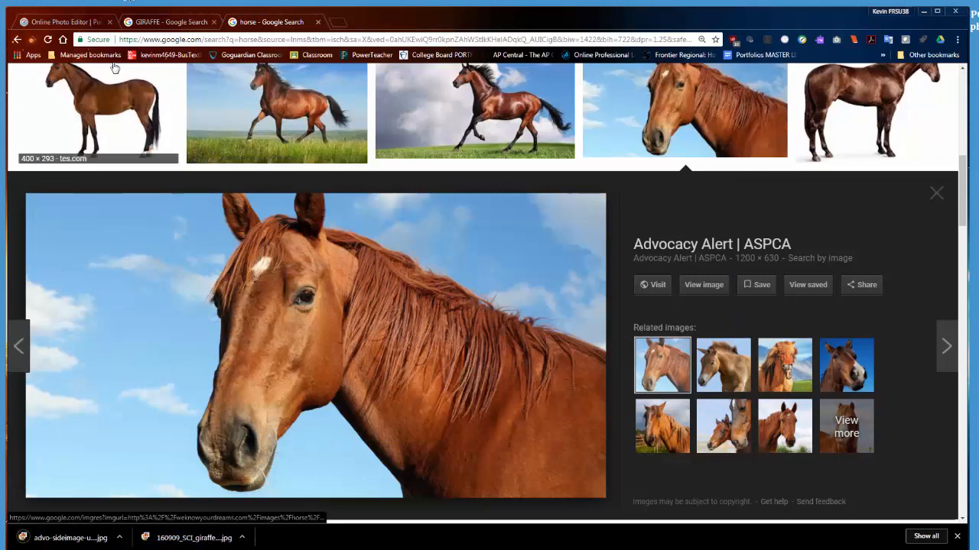
Step: Return to Pixlr Editor and open the saved 160909_SCI_giraffe image from the computer
click(78, 25)
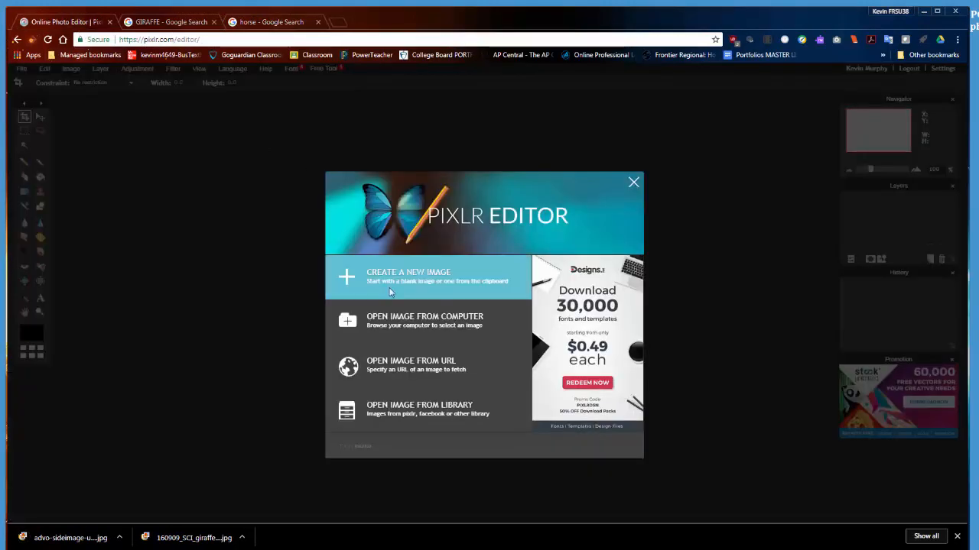
click(385, 313)
double_click(189, 112)
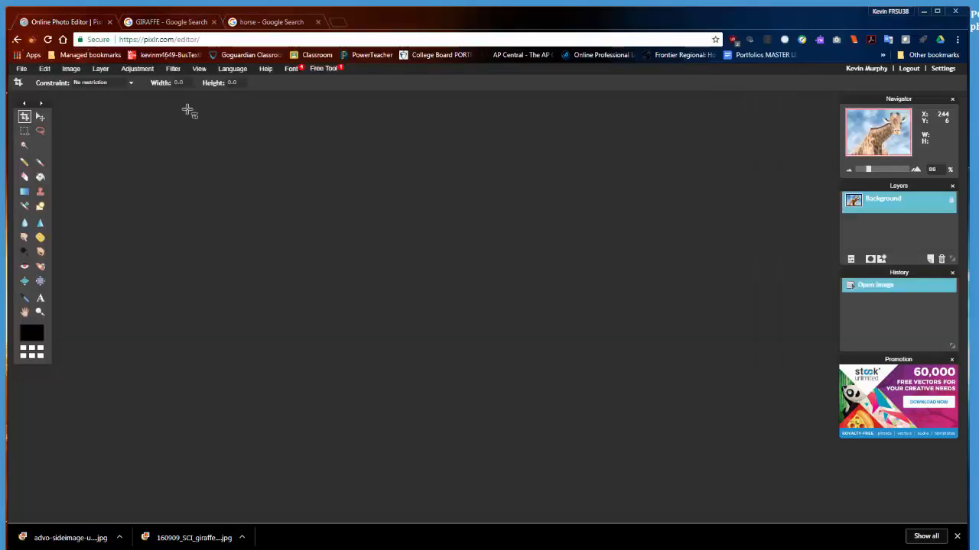
Step: Open the saved horse image advo-sideimage-us-horse-slaughter-safe-act-2015_062016_fb as a second document
click(21, 71)
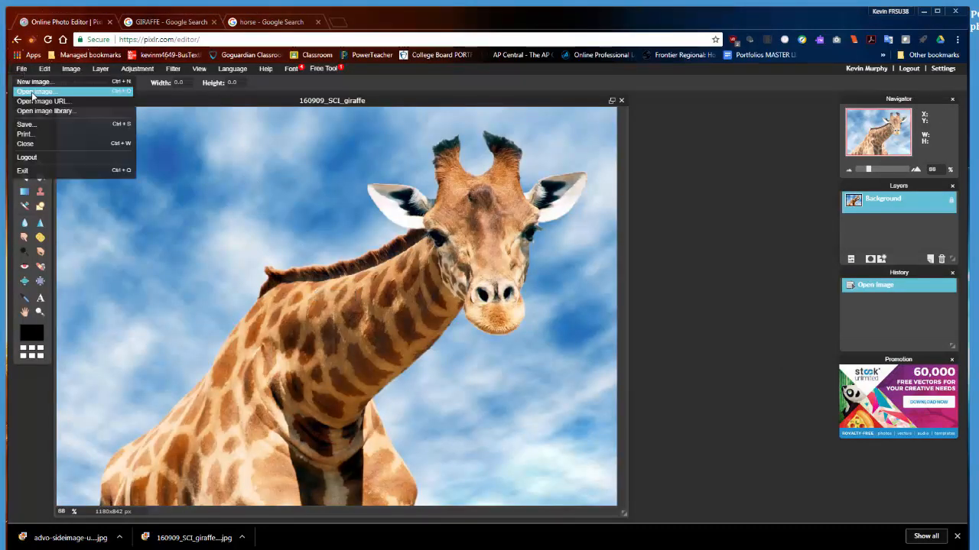
click(30, 90)
click(273, 107)
double_click(274, 107)
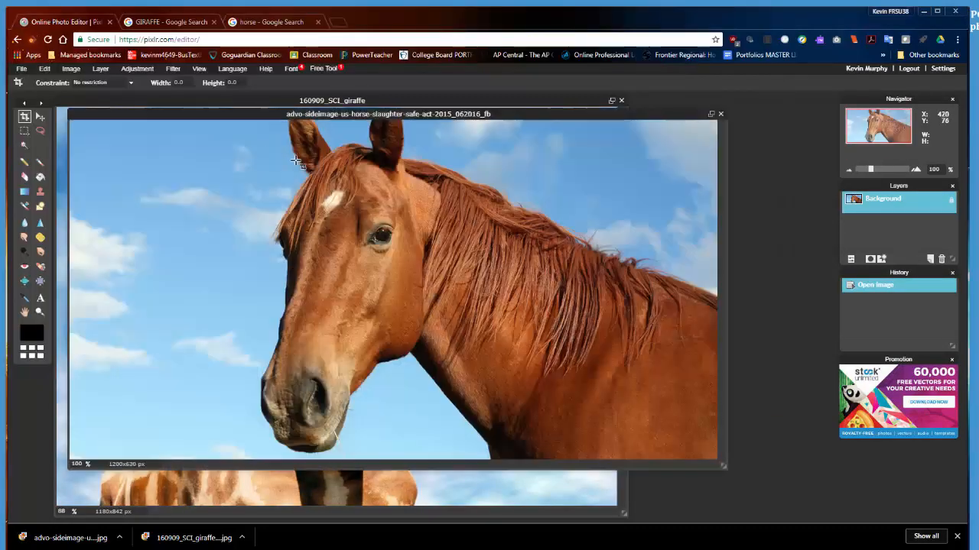
Step: Move the horse image window down and right so the giraffe's head is uncovered, keeping the horse document active
drag(245, 116, 354, 203)
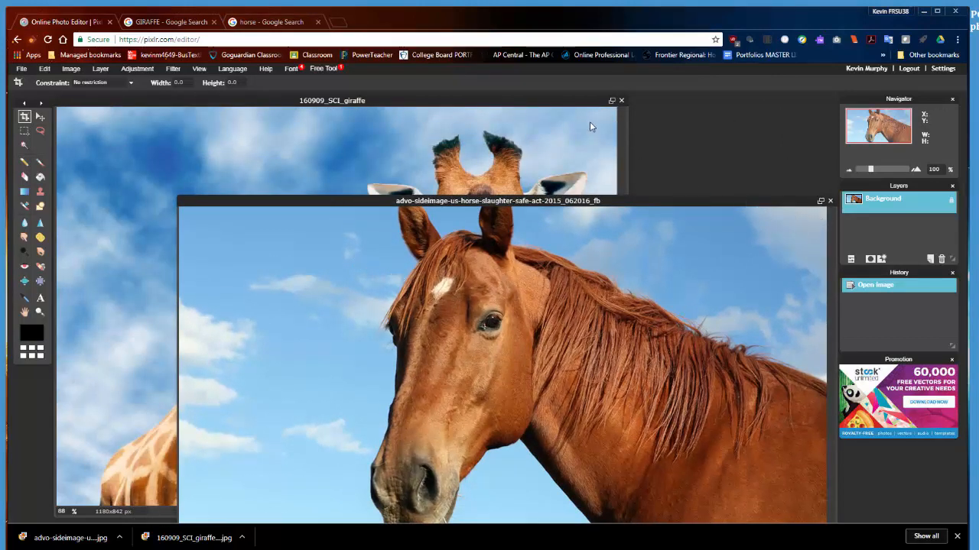
click(561, 102)
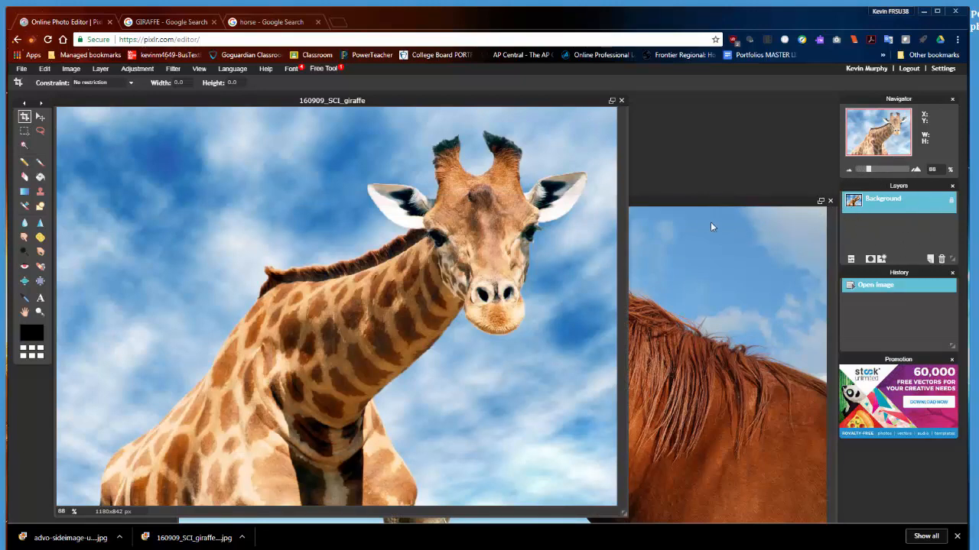
click(696, 206)
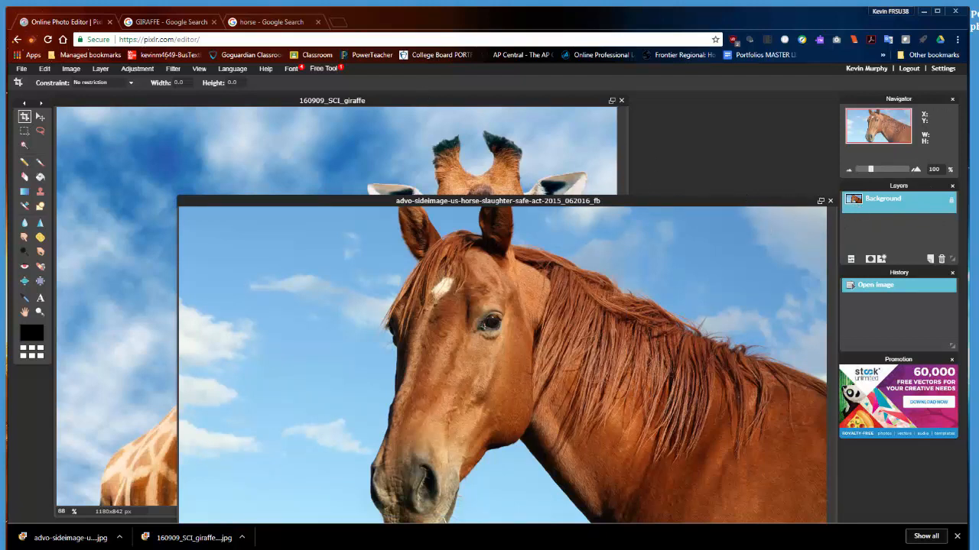
drag(701, 202, 761, 286)
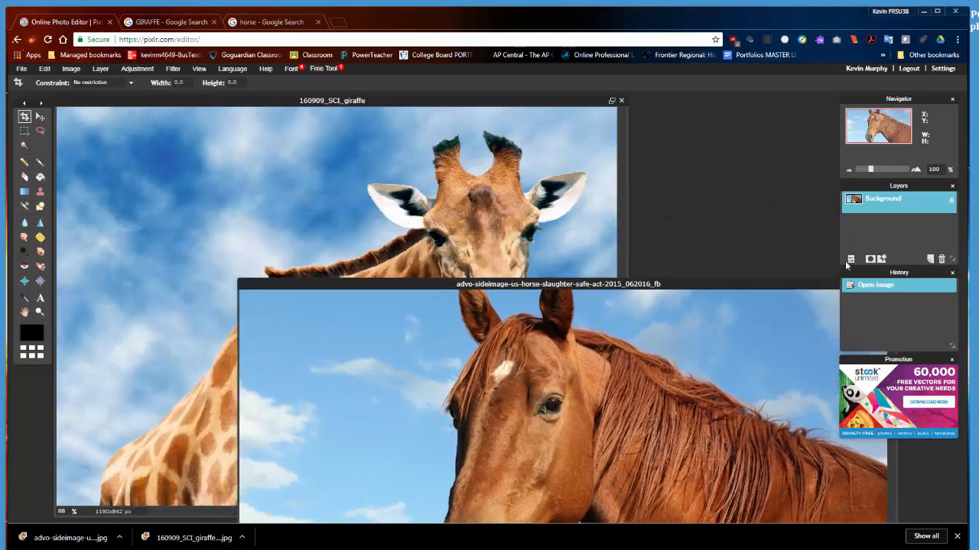
Step: Copy the horse image's Background layer into the 160909_SCI_giraffe document as a new layer
drag(864, 205, 462, 199)
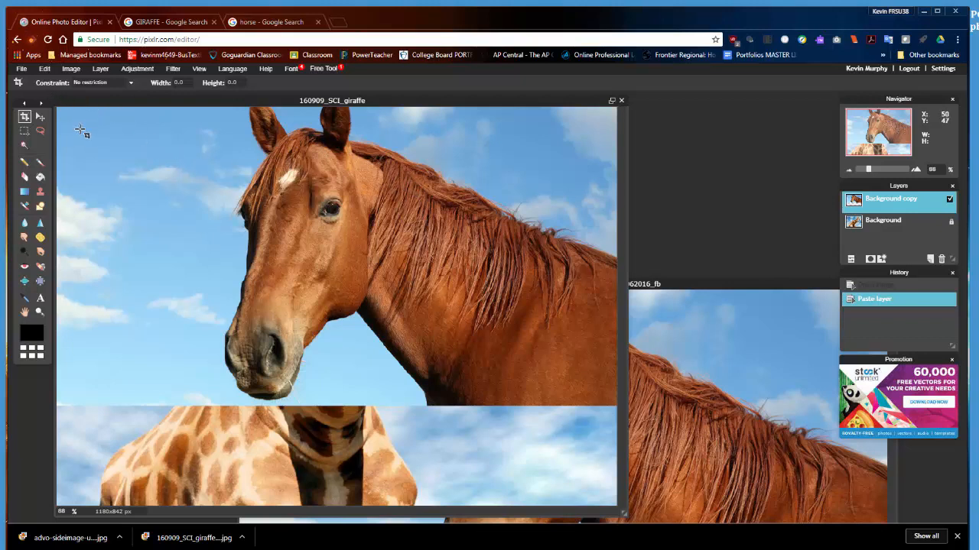
click(44, 68)
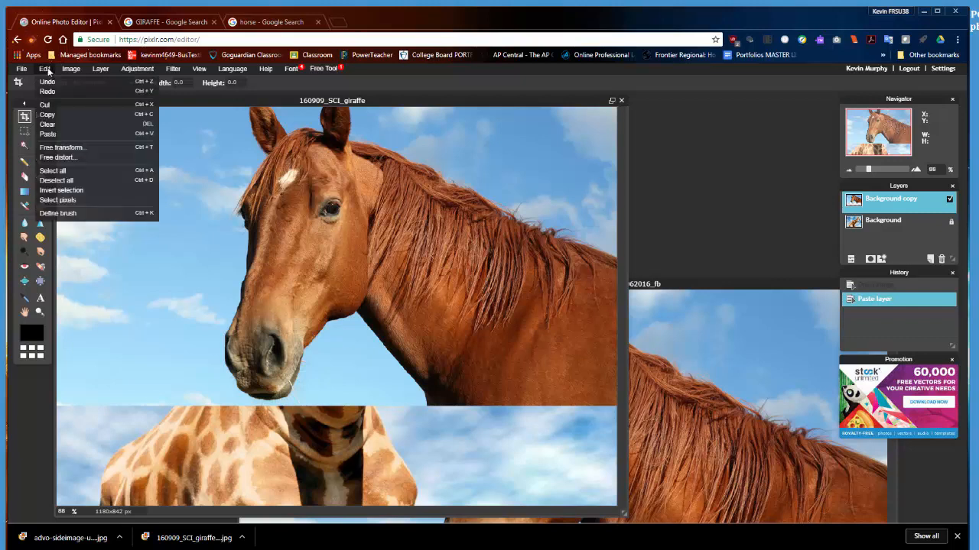
click(71, 147)
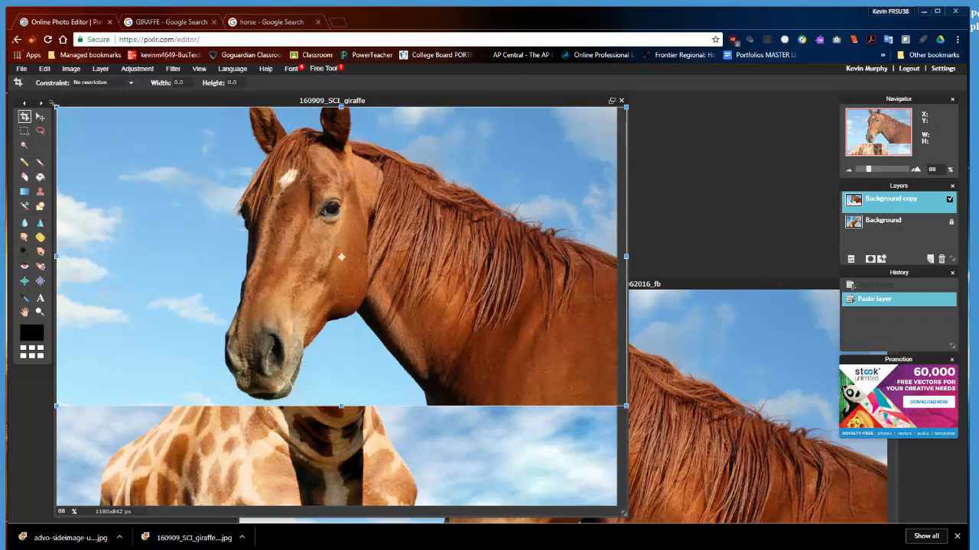
drag(56, 107, 97, 123)
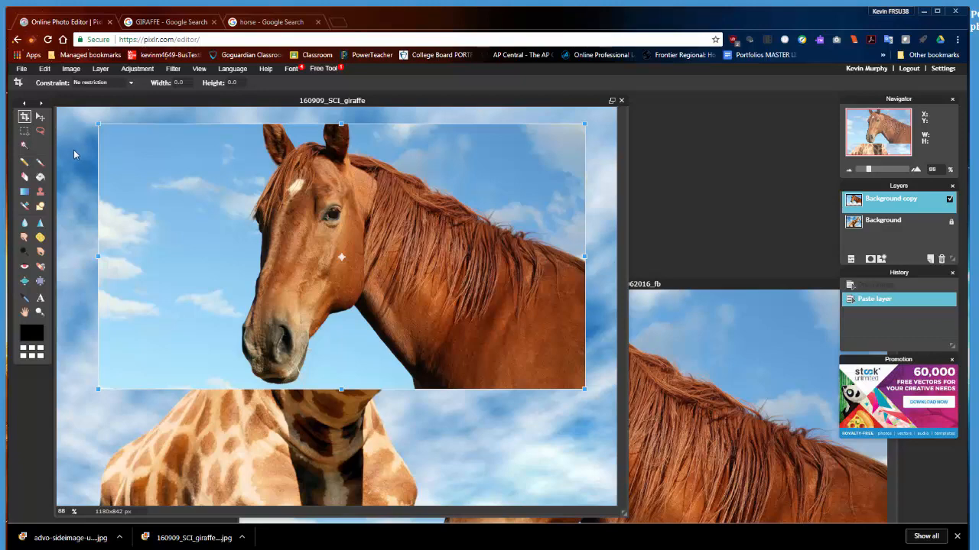
click(46, 68)
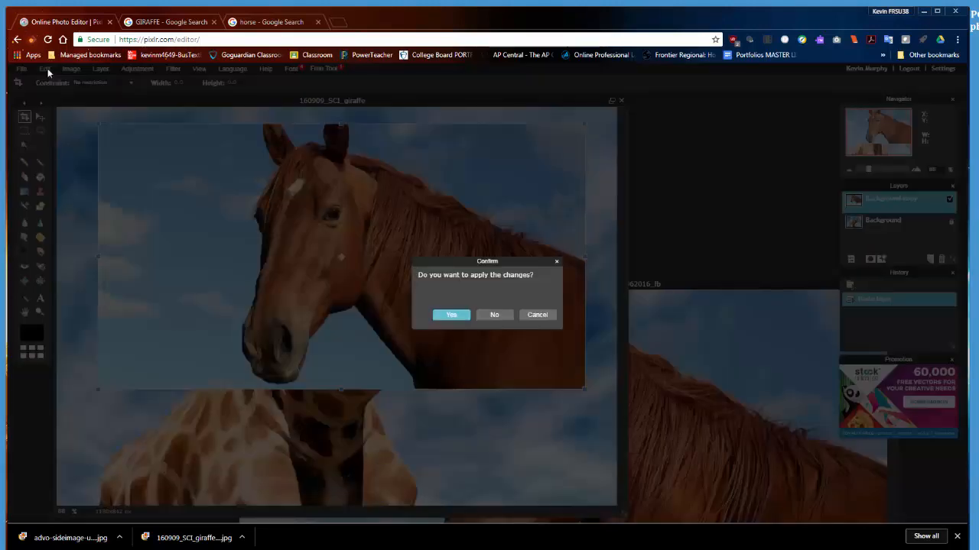
click(500, 316)
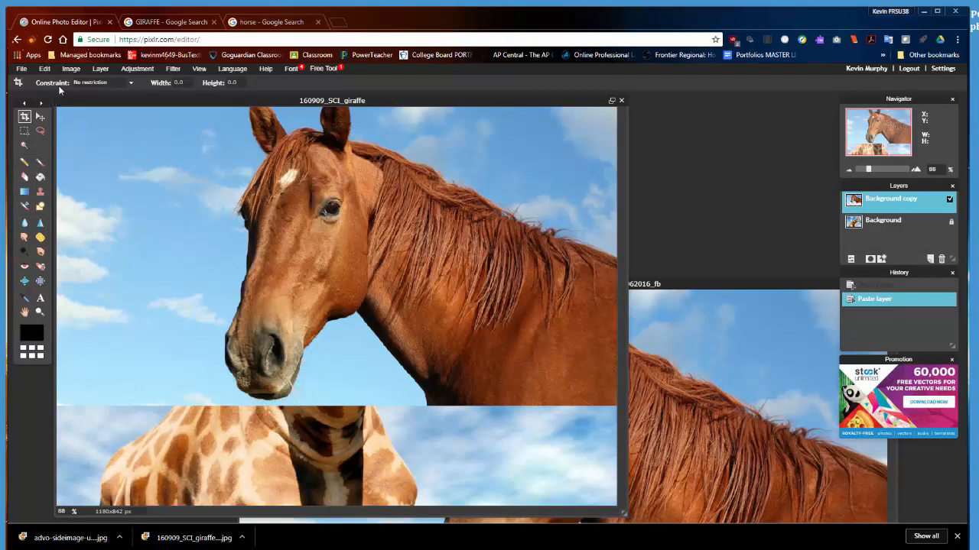
click(129, 83)
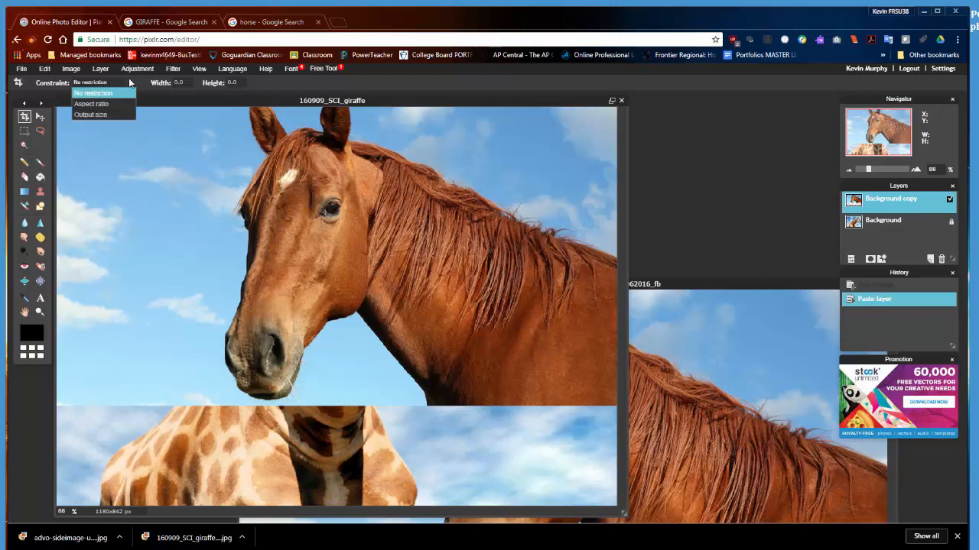
click(117, 105)
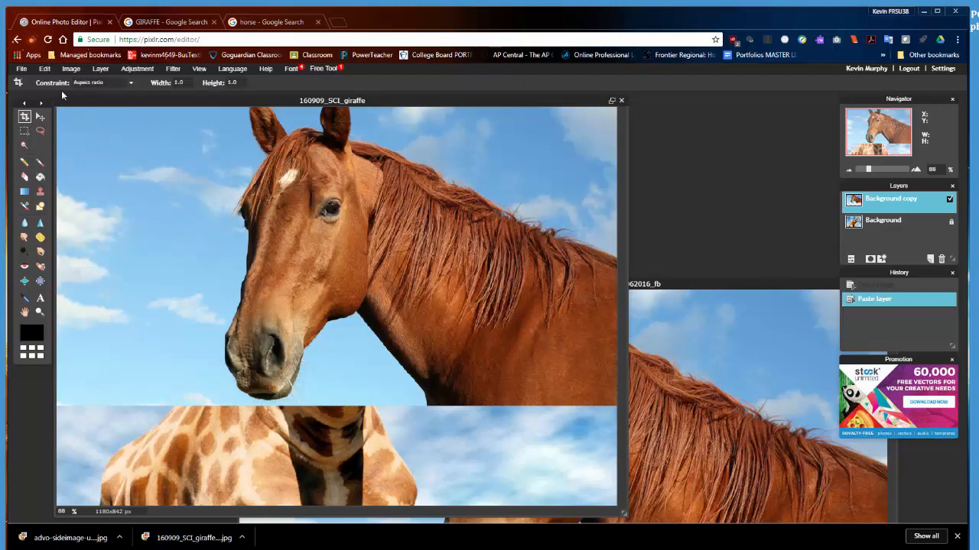
click(44, 68)
click(66, 146)
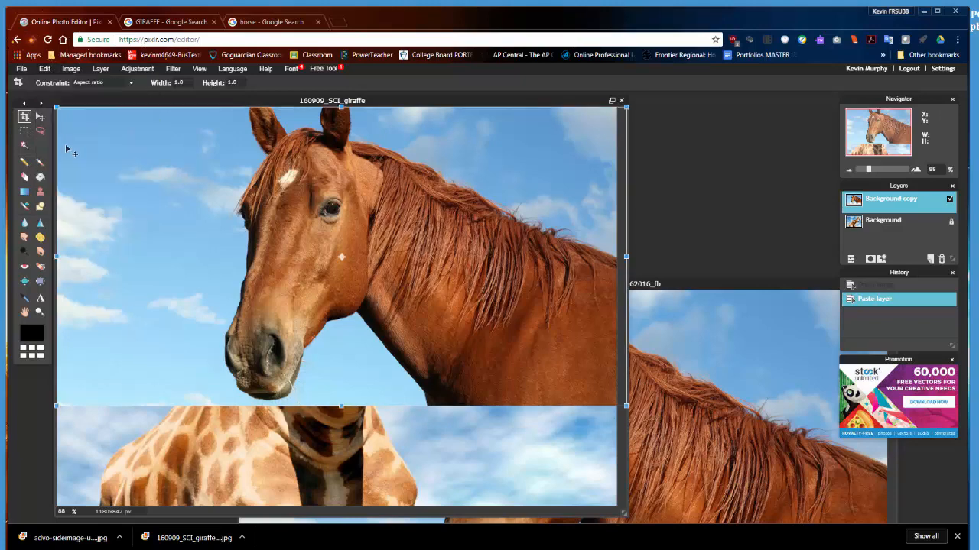
drag(111, 163, 196, 168)
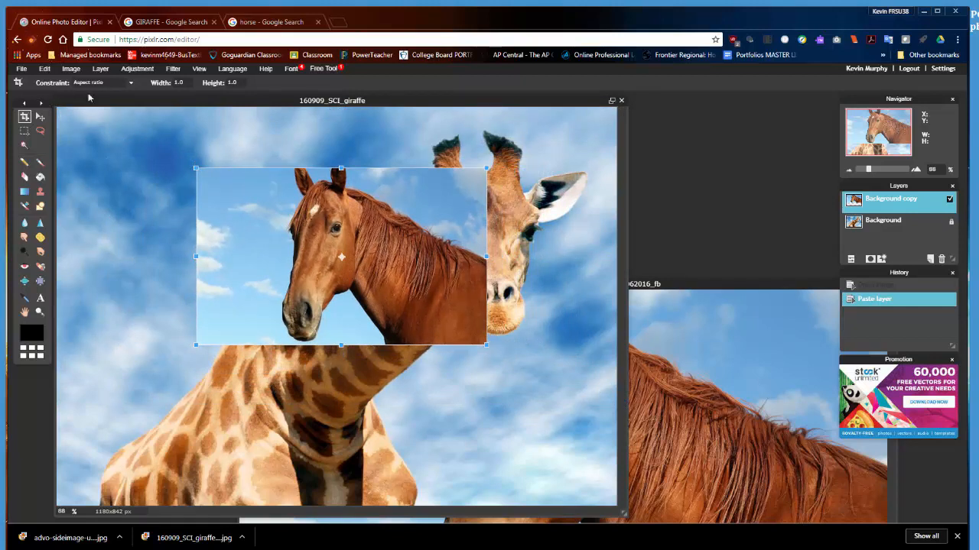
drag(375, 269, 398, 266)
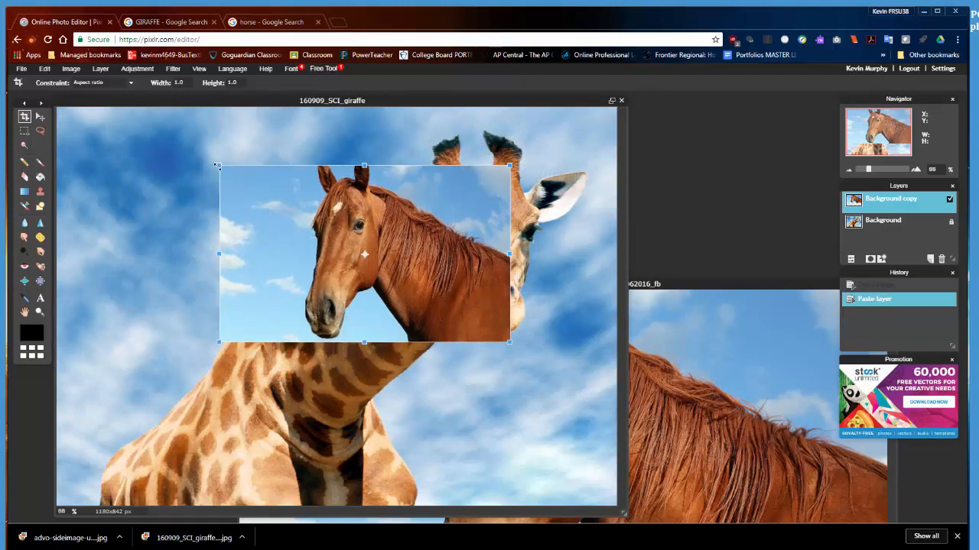
drag(220, 166, 148, 126)
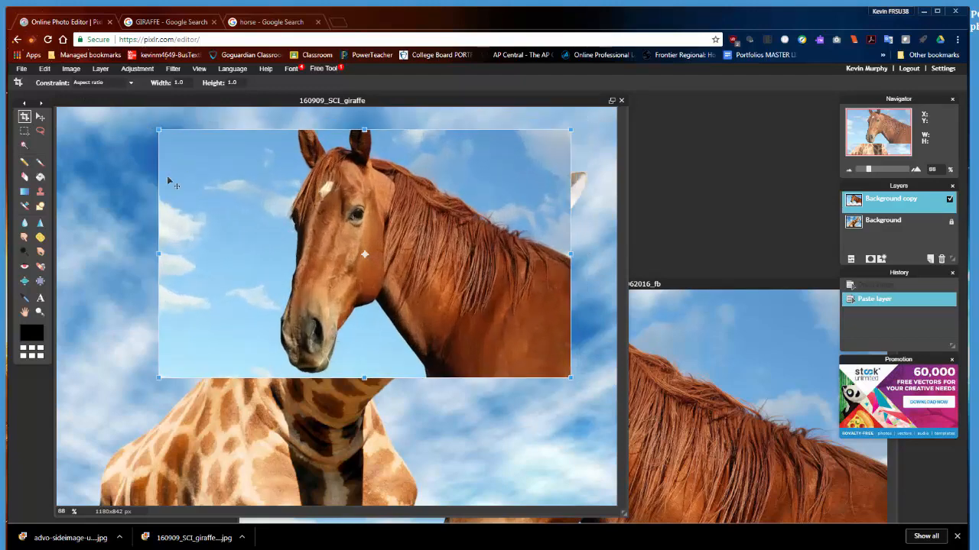
drag(159, 253, 151, 253)
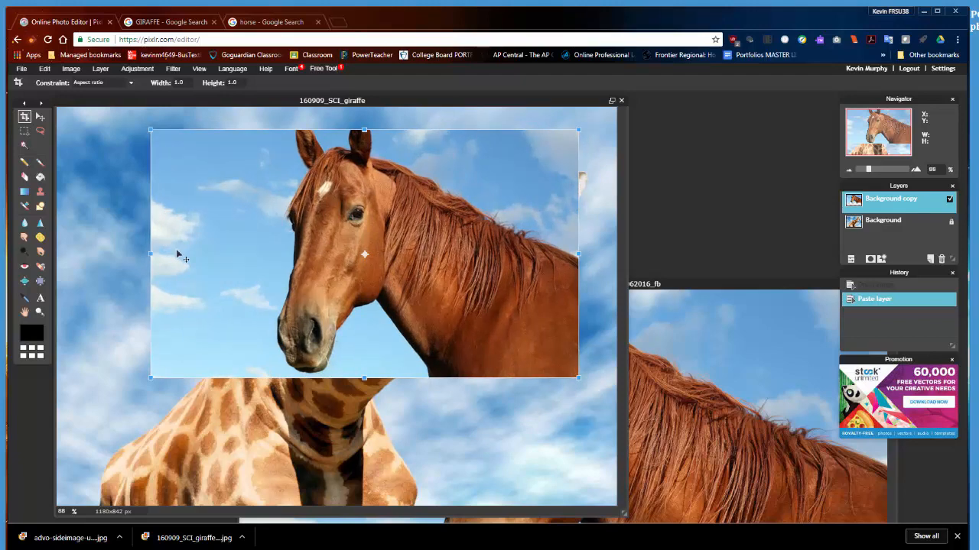
click(126, 145)
click(496, 314)
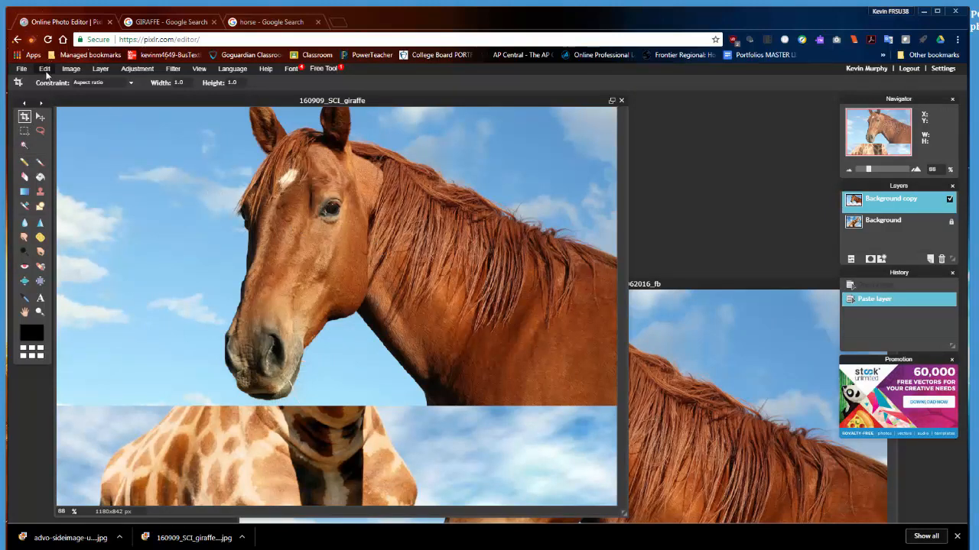
Step: Shrink the pasted horse layer to about three quarters of its size with Free transform and move it over the giraffe's head
click(44, 68)
click(77, 148)
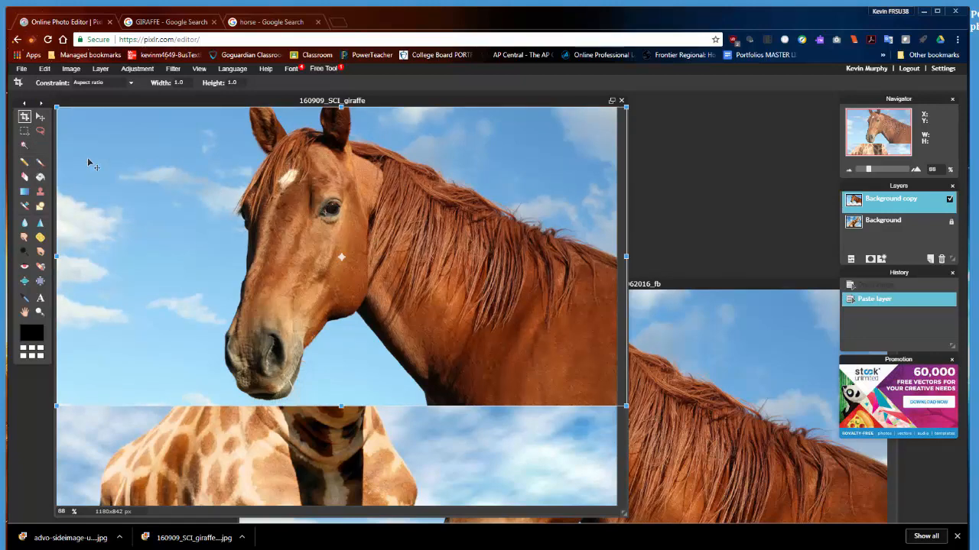
drag(51, 103, 122, 141)
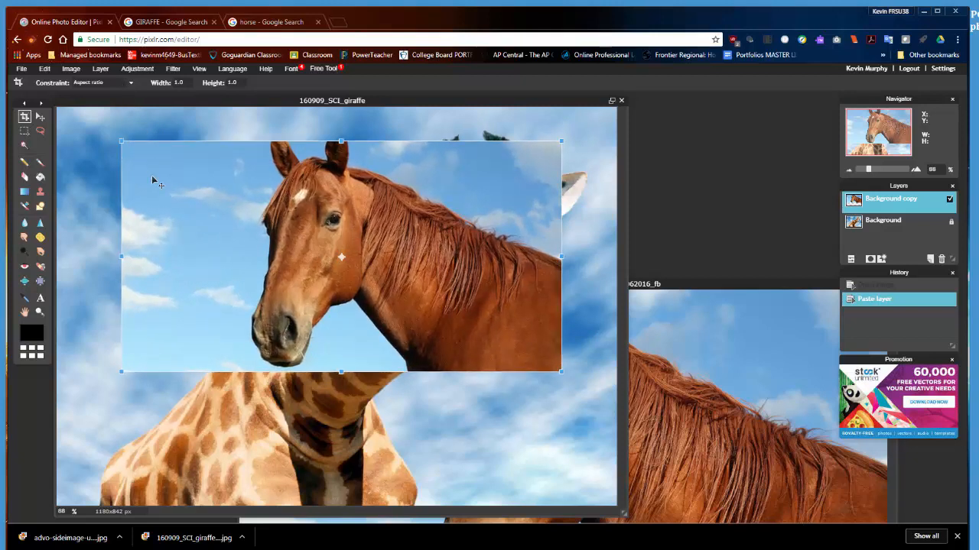
key(Return)
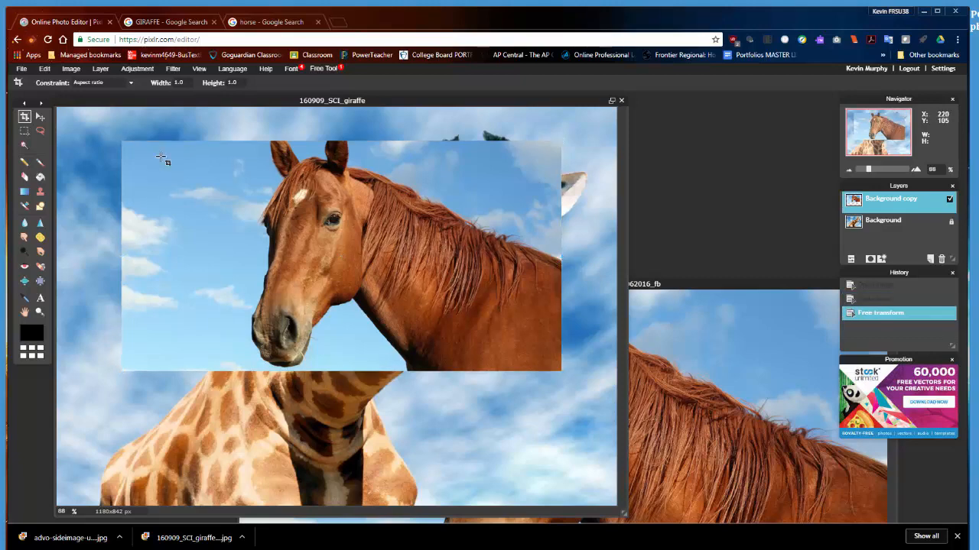
click(40, 118)
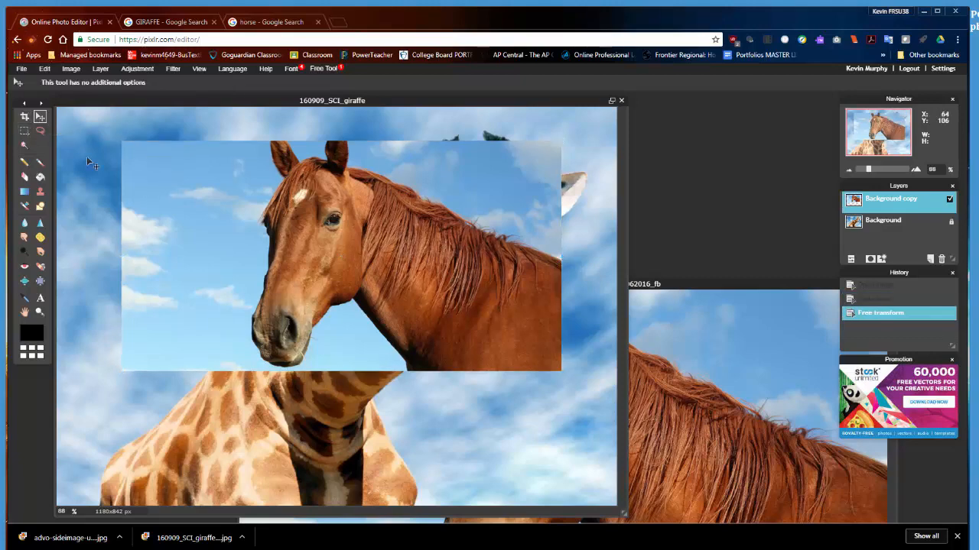
drag(168, 197, 327, 172)
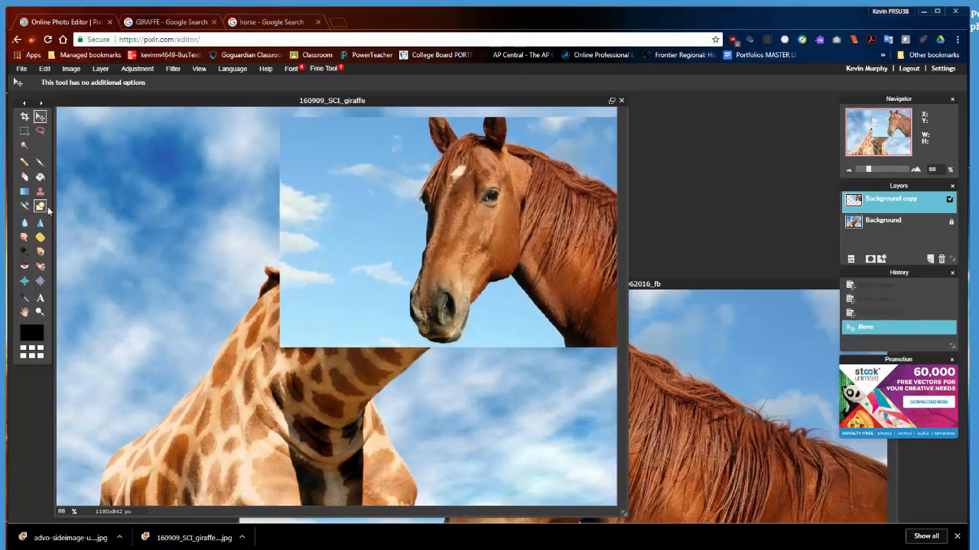
Step: Erase the horse layer's sky and outer neck edge with a soft 200 Eraser brush, and nudge the layer slightly down over the giraffe's muzzle
click(24, 177)
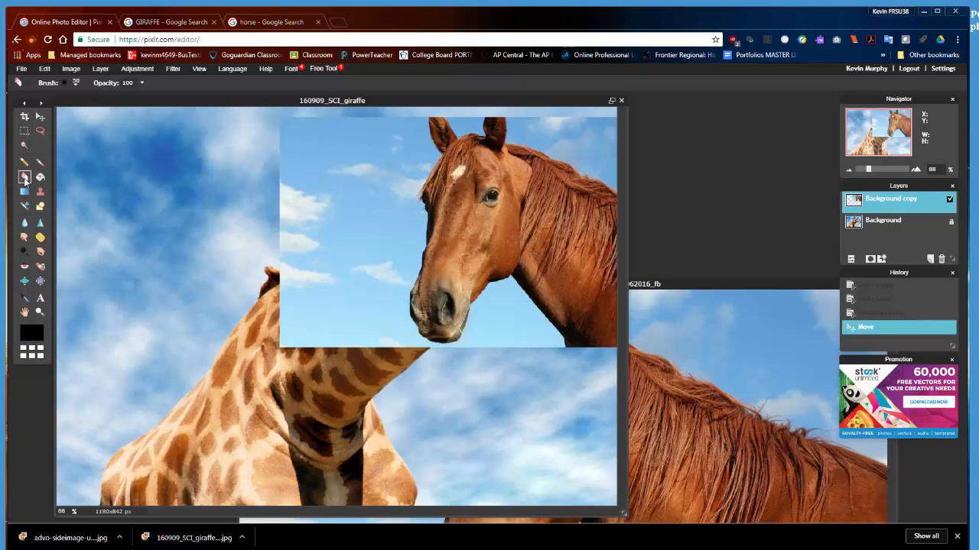
click(74, 84)
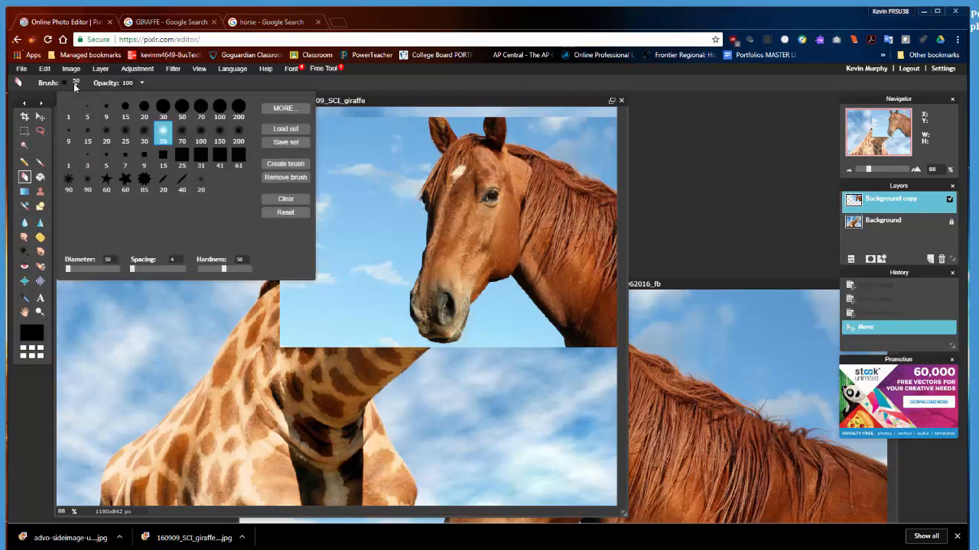
click(238, 136)
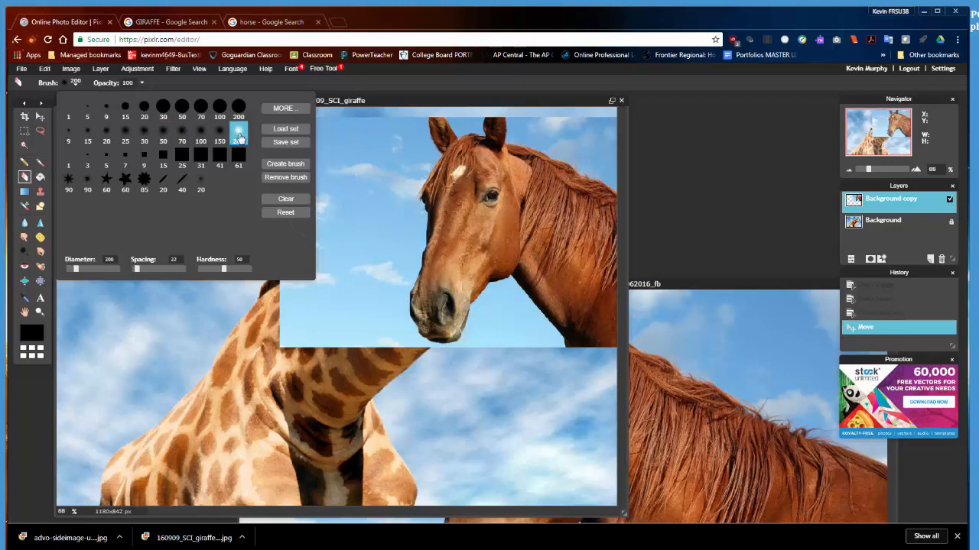
mouse_move(356, 196)
mouse_down()
mouse_move(355, 164)
mouse_move(305, 184)
mouse_move(293, 149)
mouse_move(302, 120)
mouse_move(280, 192)
mouse_move(283, 303)
mouse_move(297, 291)
mouse_move(299, 380)
mouse_move(334, 326)
mouse_move(360, 182)
mouse_move(373, 174)
mouse_move(373, 326)
mouse_move(395, 349)
mouse_move(508, 350)
mouse_move(490, 369)
mouse_move(505, 318)
mouse_move(525, 344)
mouse_up()
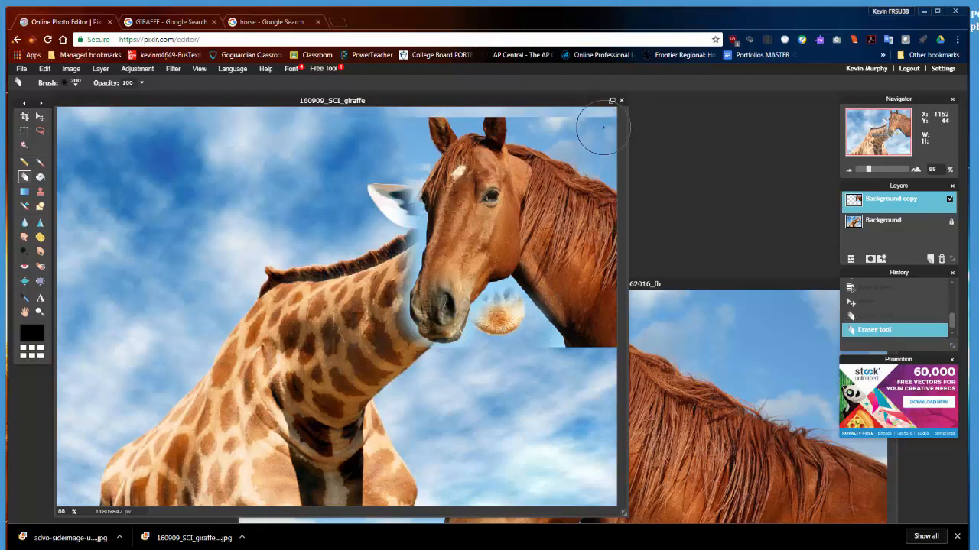
mouse_move(553, 120)
mouse_down()
mouse_move(623, 159)
mouse_move(639, 246)
mouse_move(628, 345)
mouse_move(589, 387)
mouse_move(620, 355)
mouse_move(601, 363)
mouse_move(618, 340)
mouse_move(535, 371)
mouse_move(572, 367)
mouse_up()
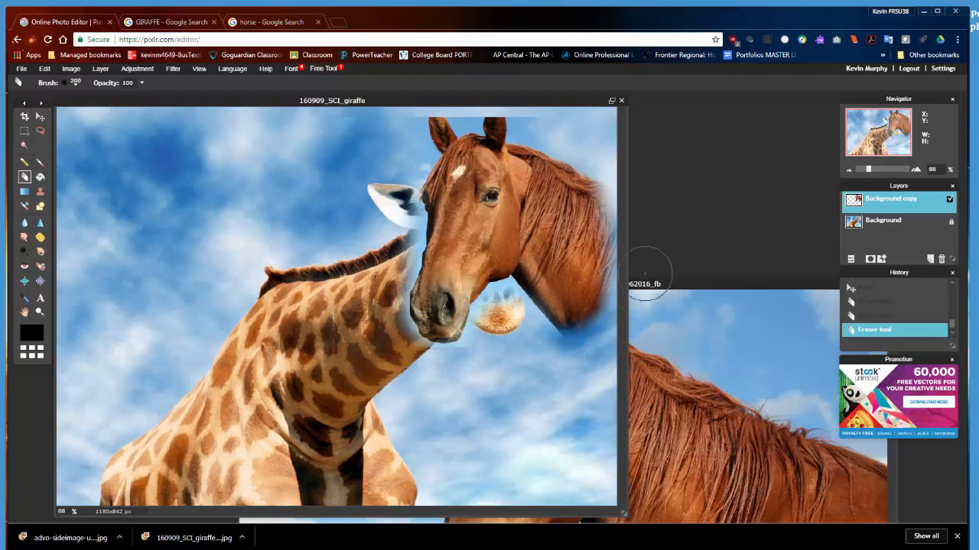
drag(552, 107, 612, 141)
click(40, 117)
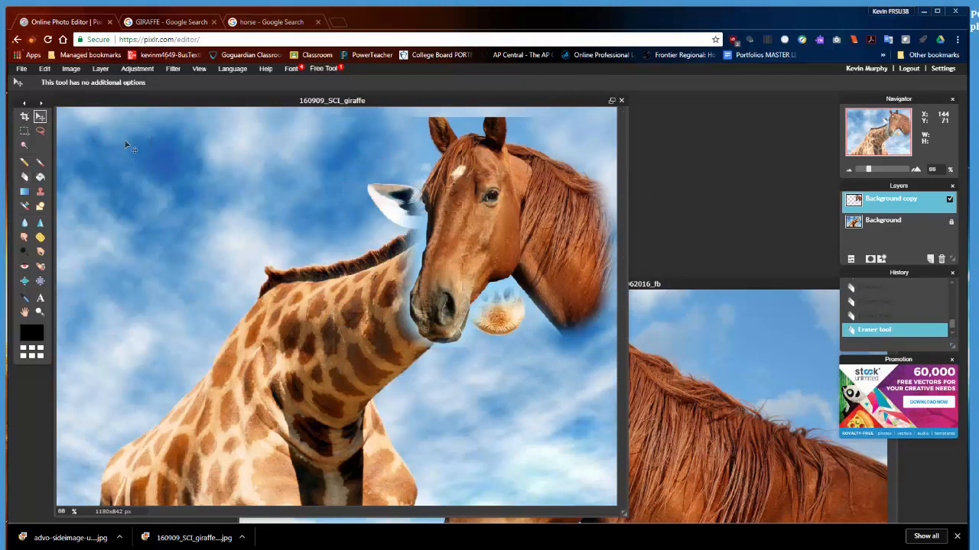
mouse_move(492, 221)
mouse_down()
mouse_move(474, 260)
mouse_move(471, 240)
mouse_move(486, 238)
mouse_up()
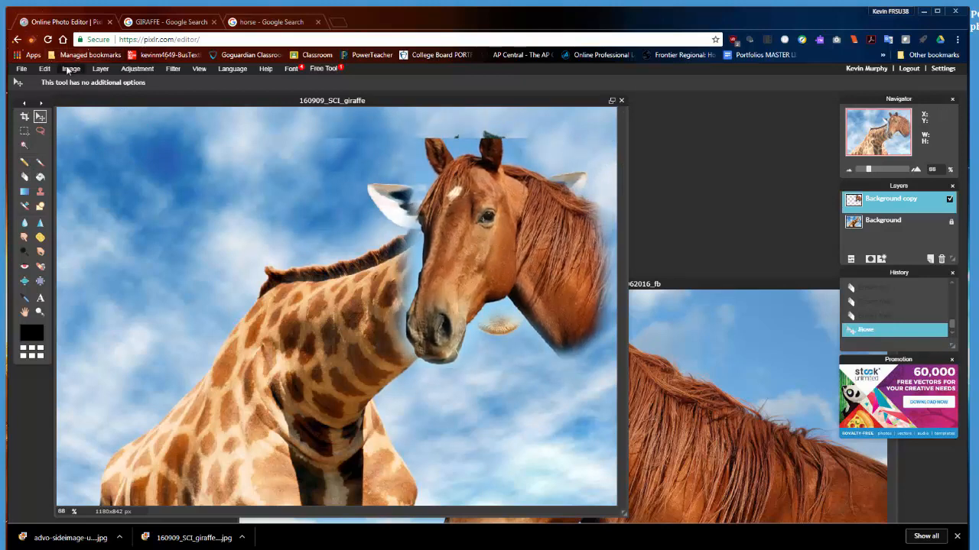
click(45, 69)
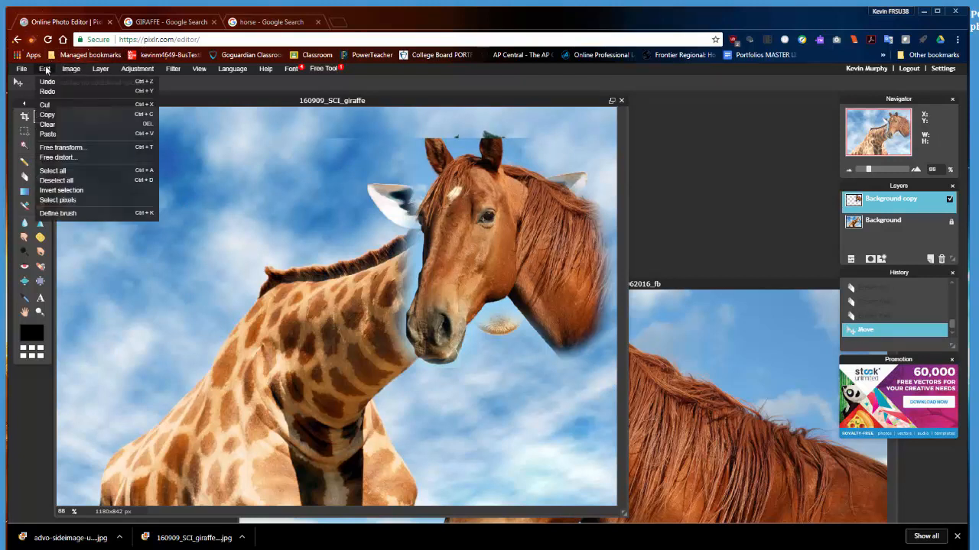
mouse_move(61, 70)
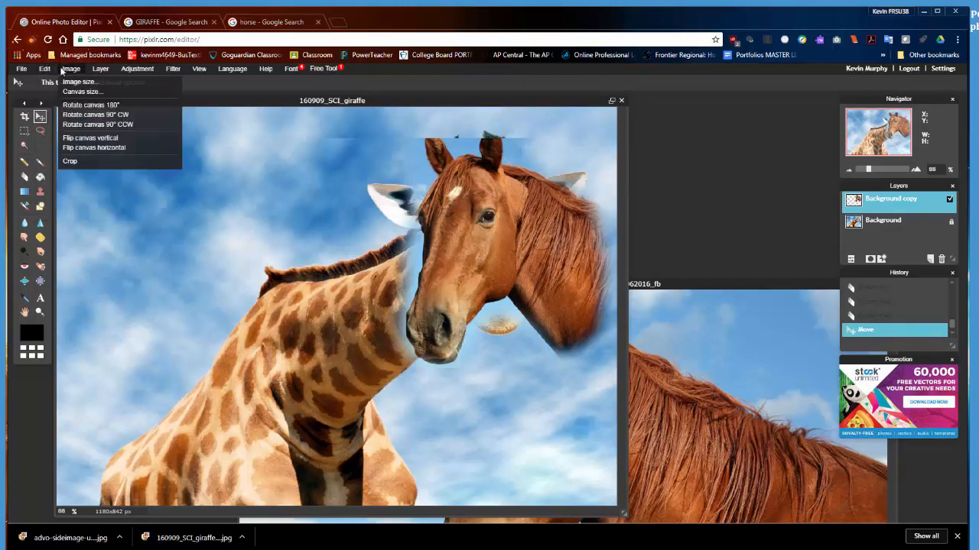
click(84, 137)
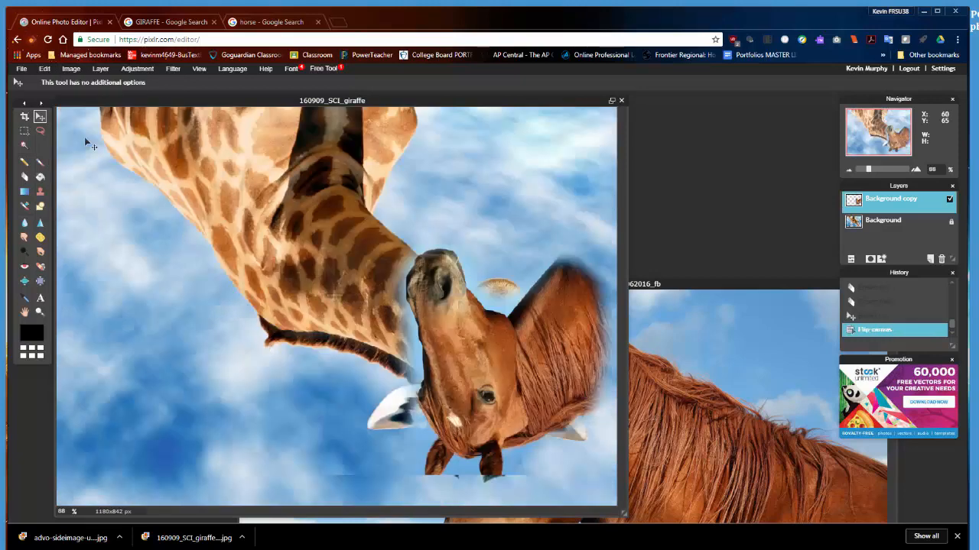
key(ctrl+z)
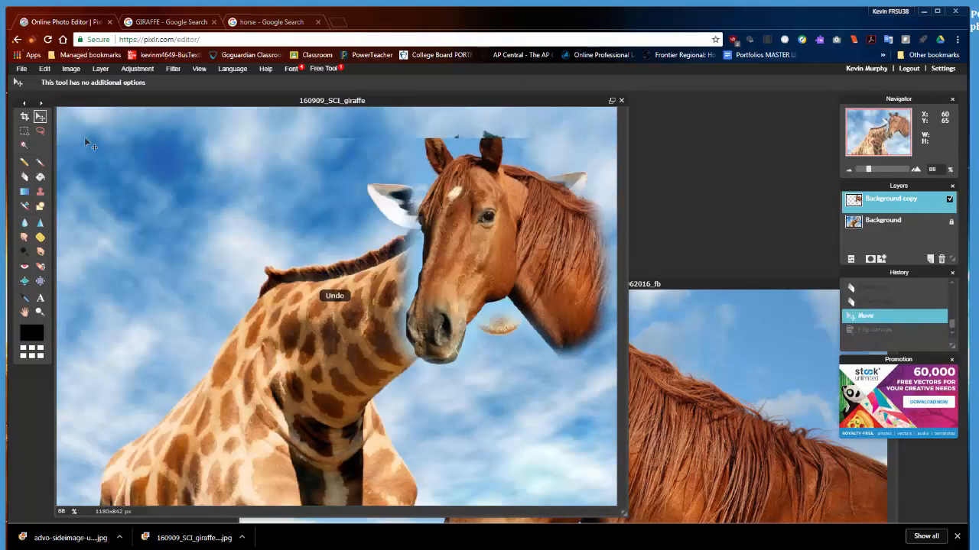
Step: Flip only the horse layer horizontally so its head faces the same way as the giraffe's neck extends
click(80, 71)
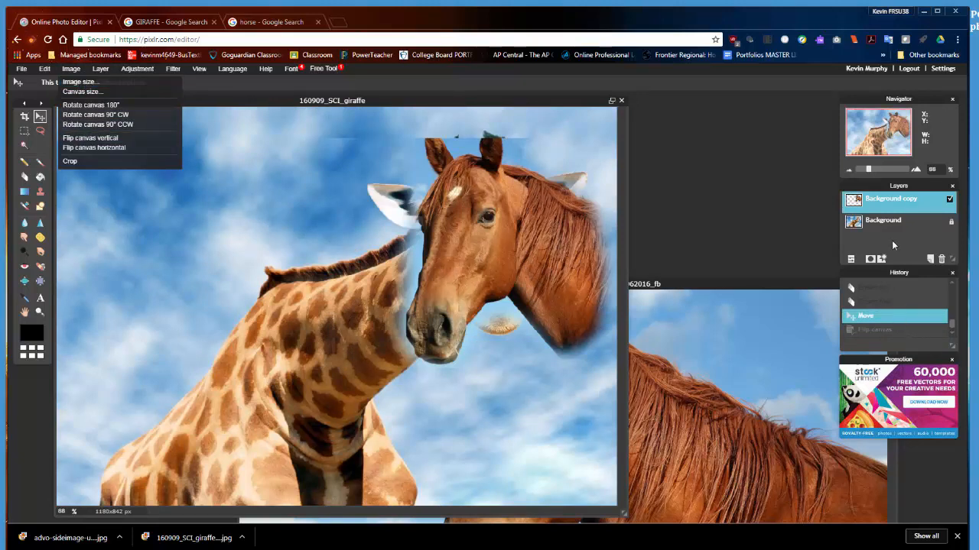
right_click(890, 208)
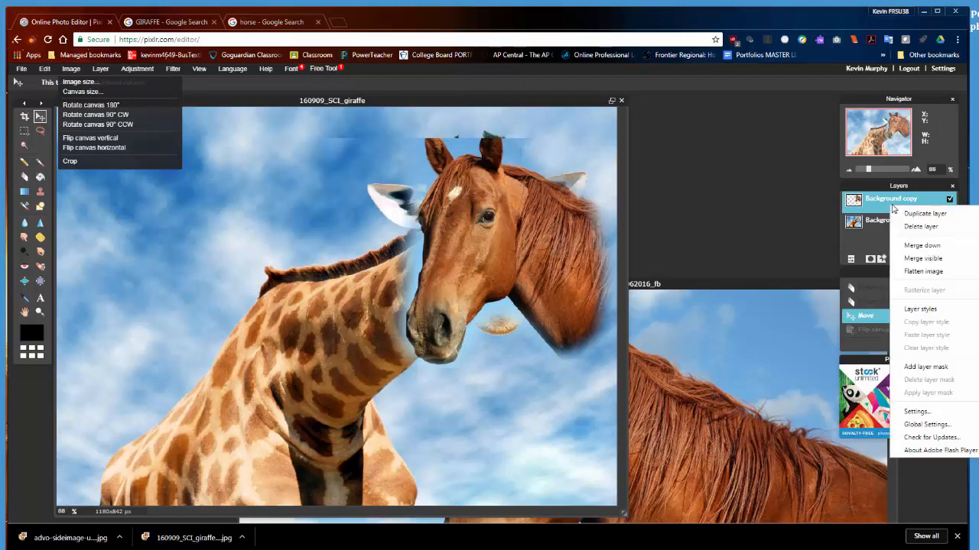
click(44, 71)
click(43, 71)
mouse_move(107, 71)
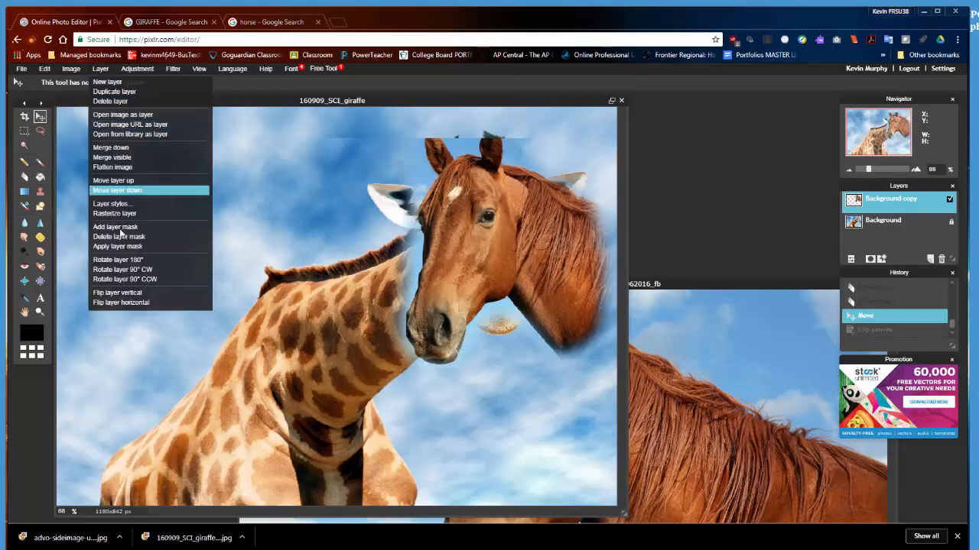
click(130, 302)
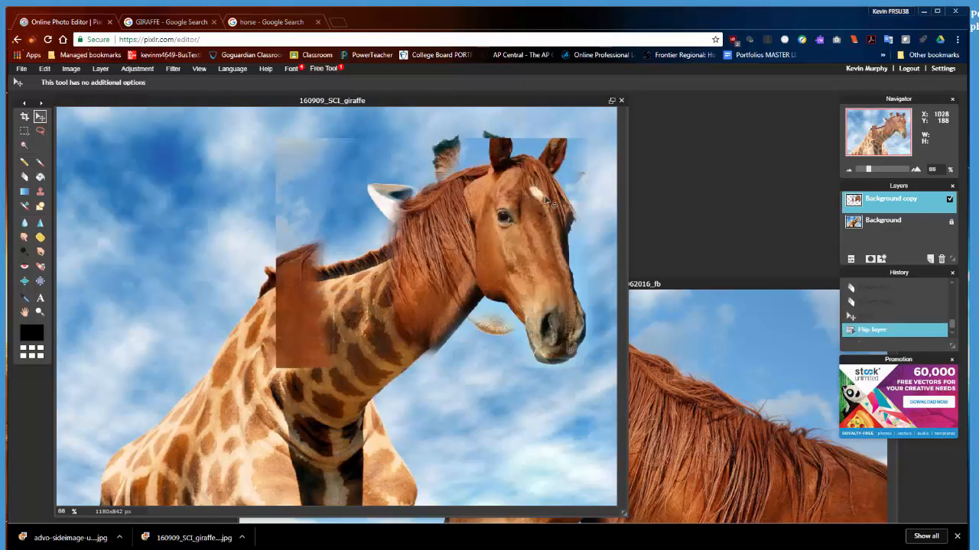
Step: Move the horse layer slightly down and left so its neck sits over the giraffe's upper neck
click(100, 68)
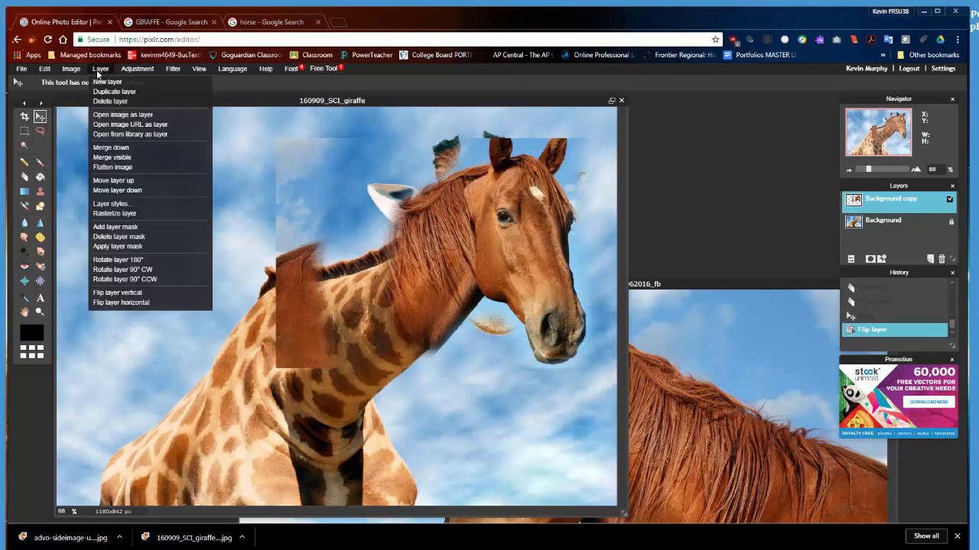
click(140, 70)
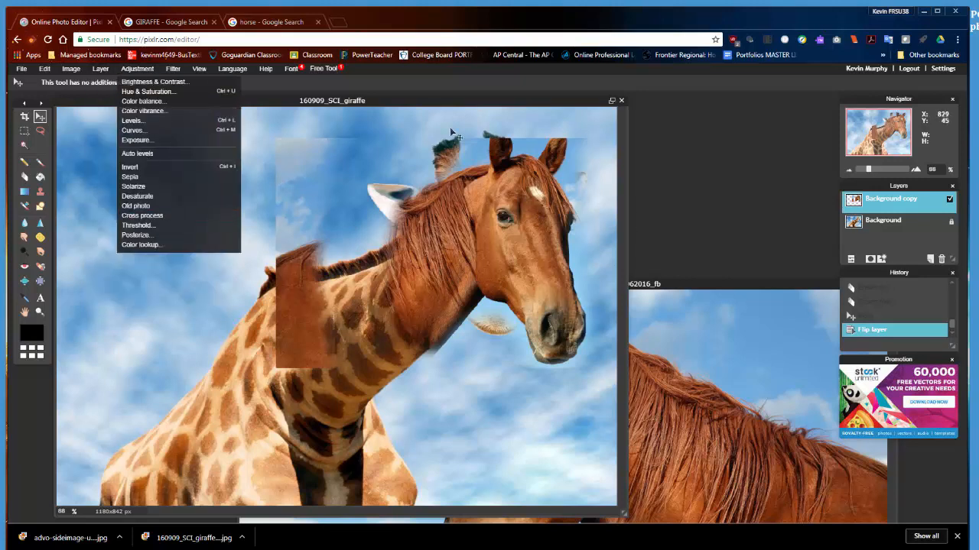
click(413, 112)
drag(484, 227, 474, 246)
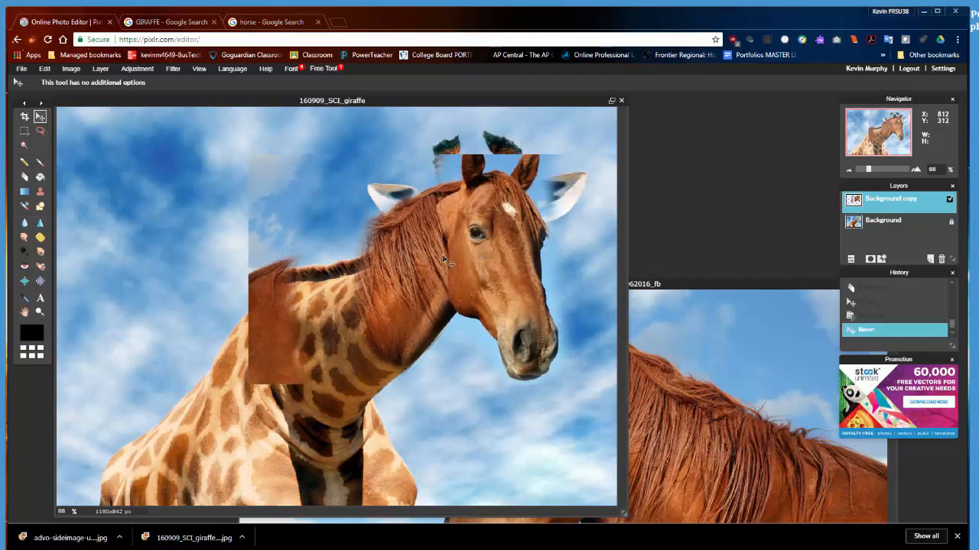
Step: Try the Eraser on the Background layer around the horse's face and muzzle, and undo the stroke
click(24, 178)
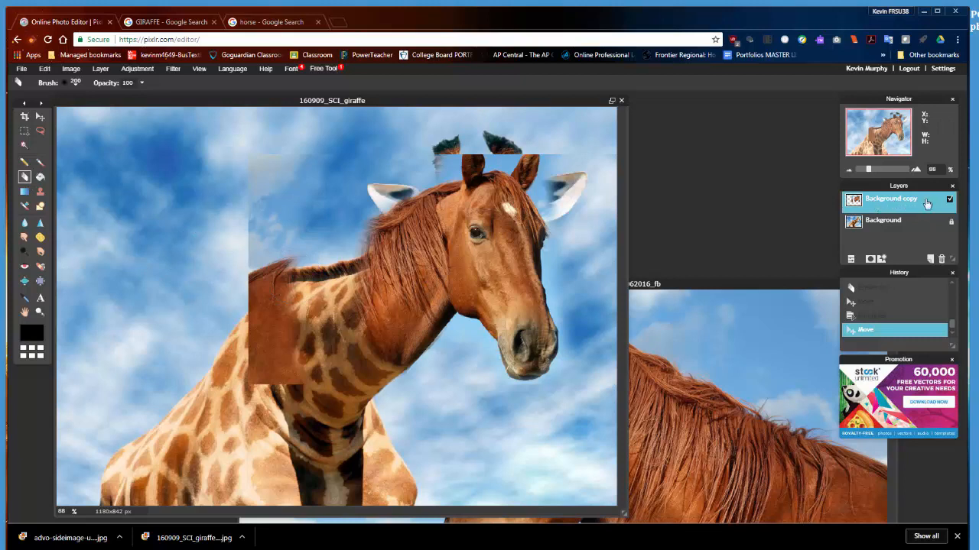
click(887, 223)
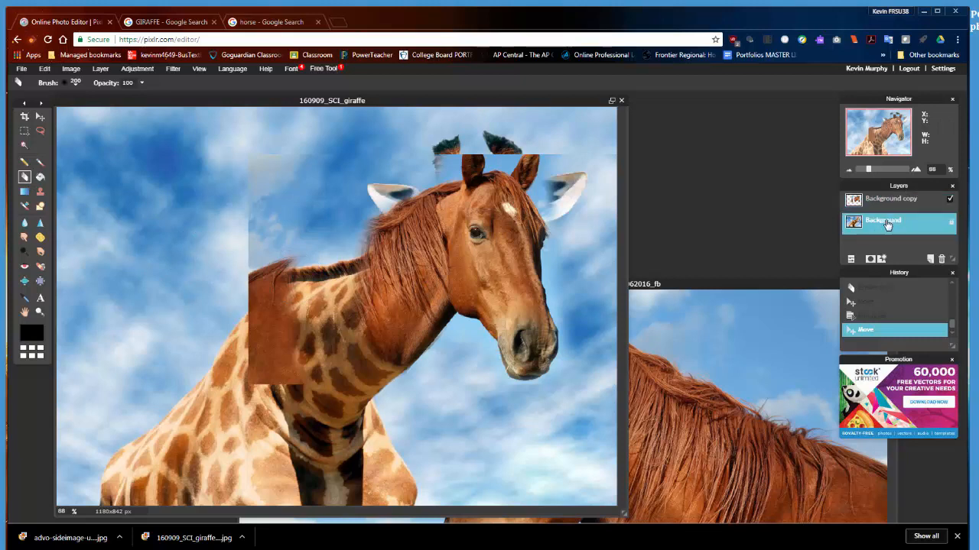
mouse_move(581, 245)
mouse_down()
mouse_move(457, 268)
mouse_move(536, 274)
mouse_move(523, 382)
mouse_move(459, 434)
mouse_move(499, 349)
mouse_up()
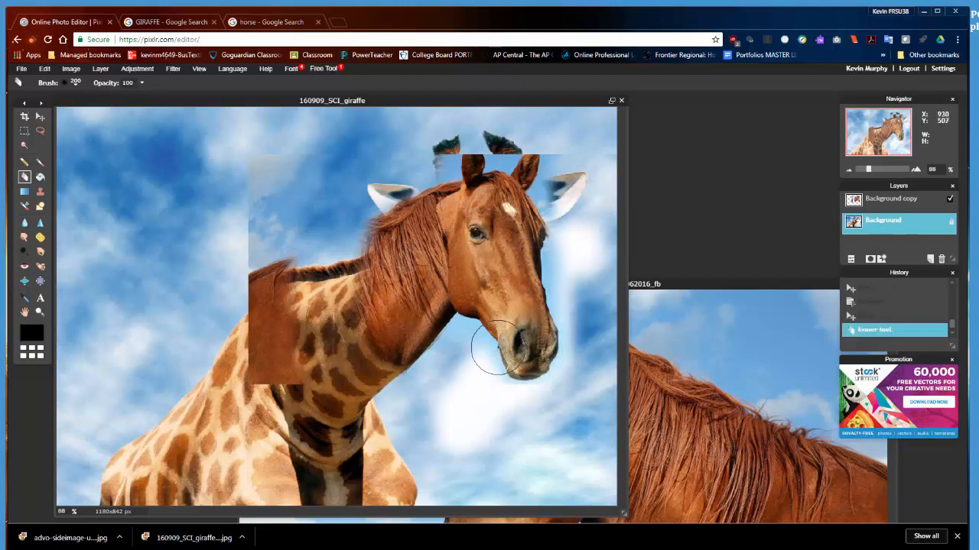
key(ctrl+z)
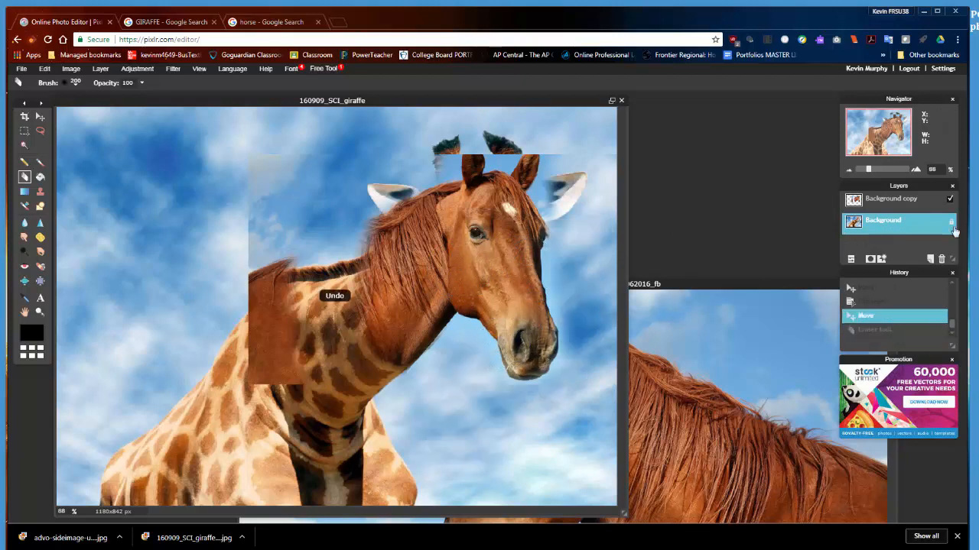
Step: On the Background copy layer, erase the horse's rectangular neck remnant and the leftover sky around the giraffe's ears and horns
click(891, 202)
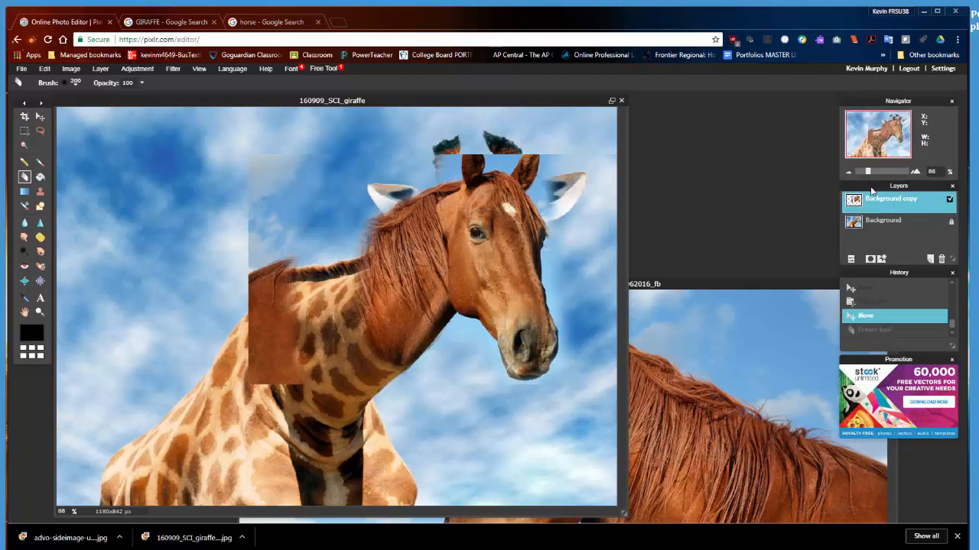
drag(885, 189, 858, 210)
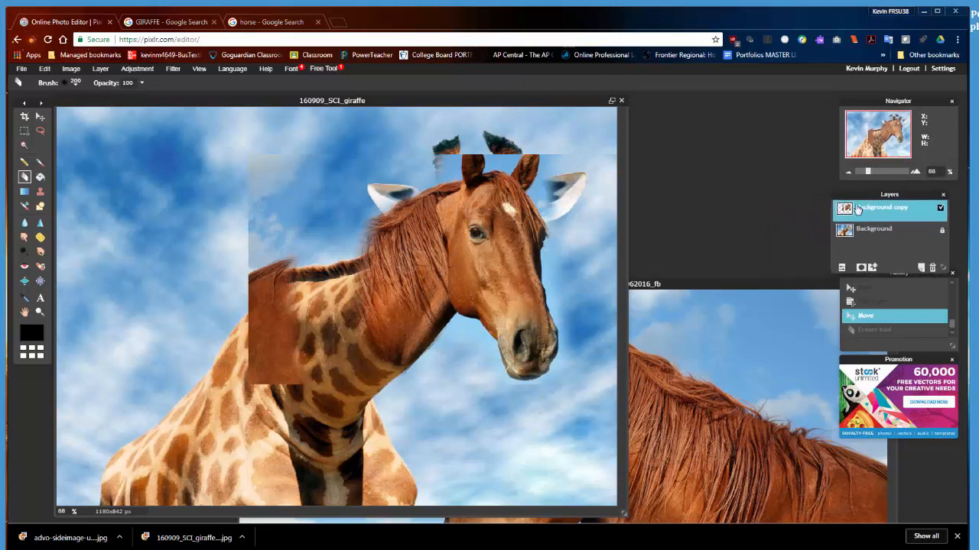
mouse_move(257, 268)
mouse_down()
mouse_move(256, 220)
mouse_move(275, 173)
mouse_move(263, 305)
mouse_move(266, 278)
mouse_move(270, 415)
mouse_move(274, 375)
mouse_move(334, 443)
mouse_move(382, 449)
mouse_move(405, 428)
mouse_up()
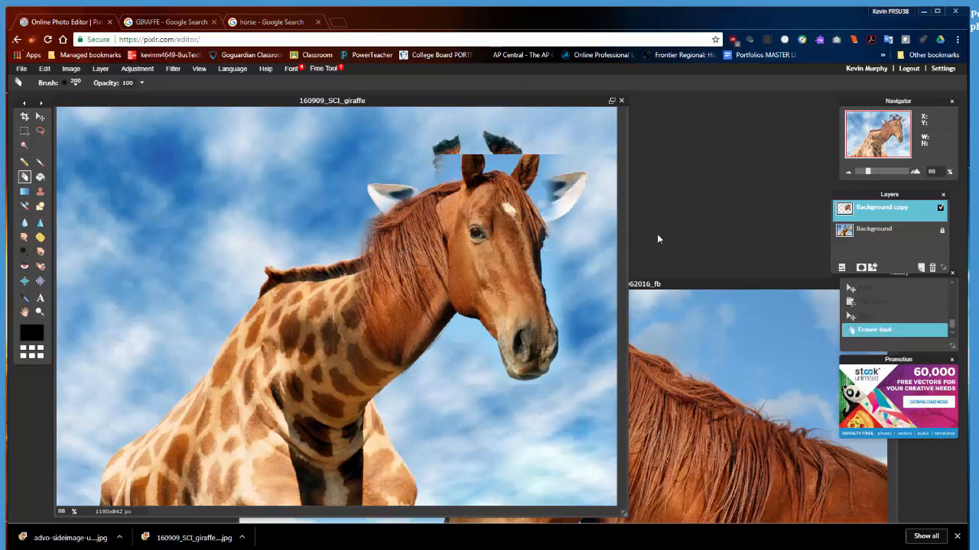
drag(584, 208, 570, 190)
mouse_move(467, 159)
mouse_down()
mouse_move(426, 149)
mouse_move(436, 155)
mouse_up()
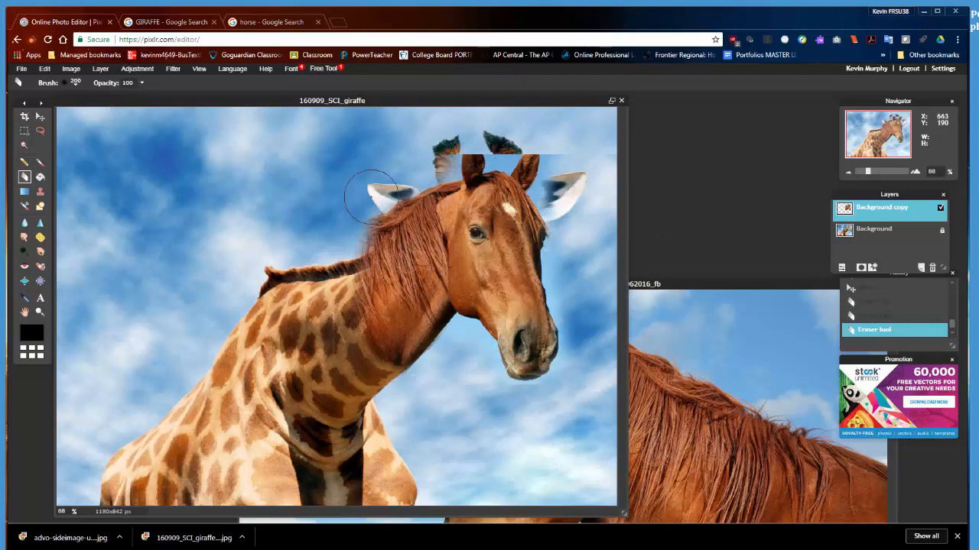
Step: Refine the seam between the horse's mane and the giraffe's neck with a soft 50 Eraser brush
scroll(432, 321, up, 5)
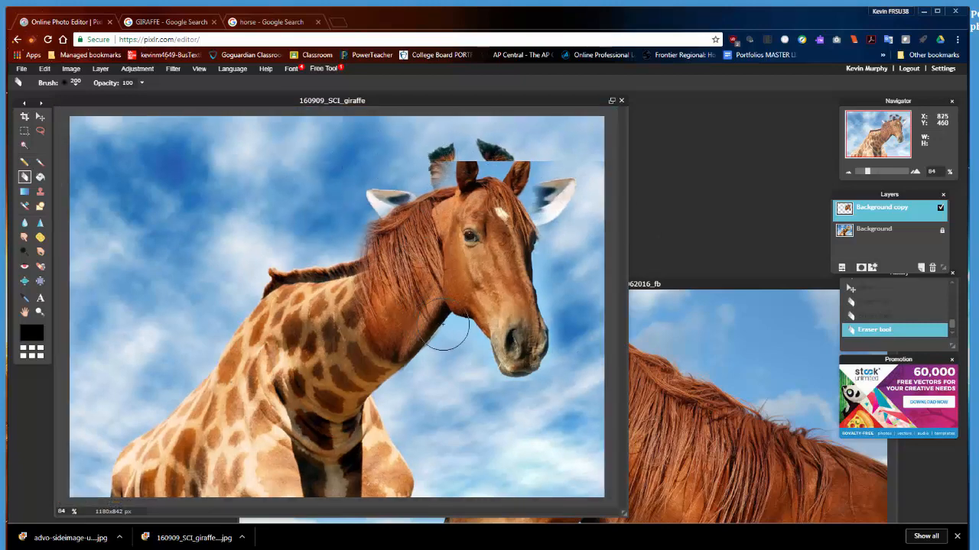
scroll(409, 298, up, 1)
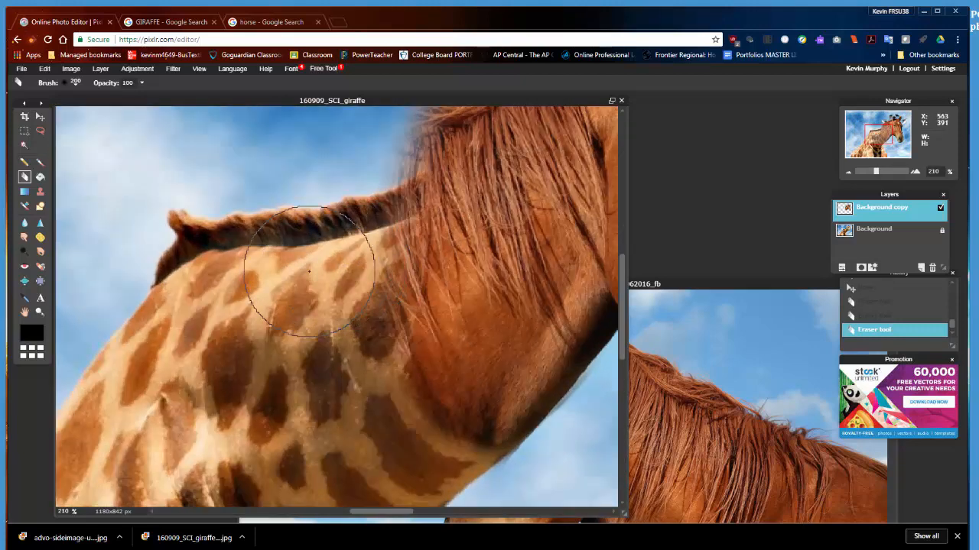
click(75, 84)
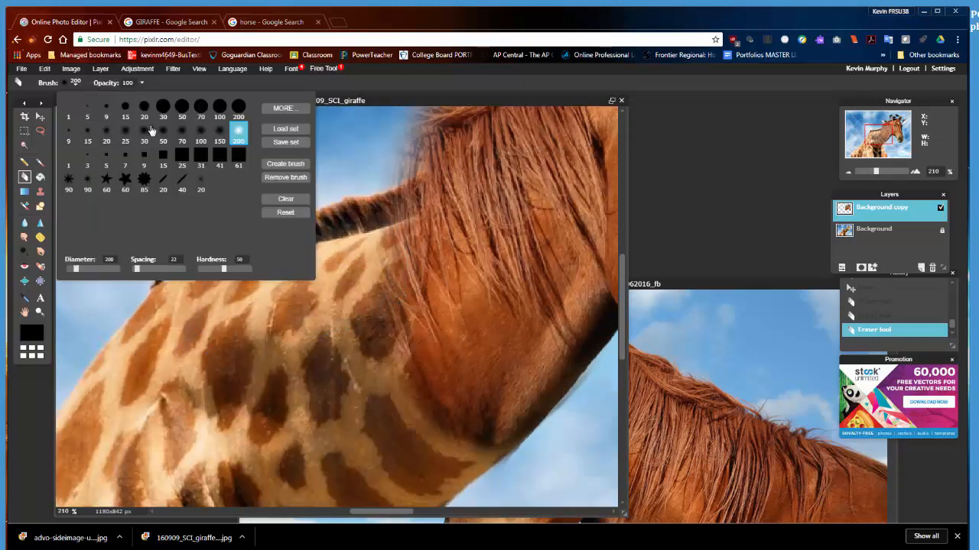
click(167, 135)
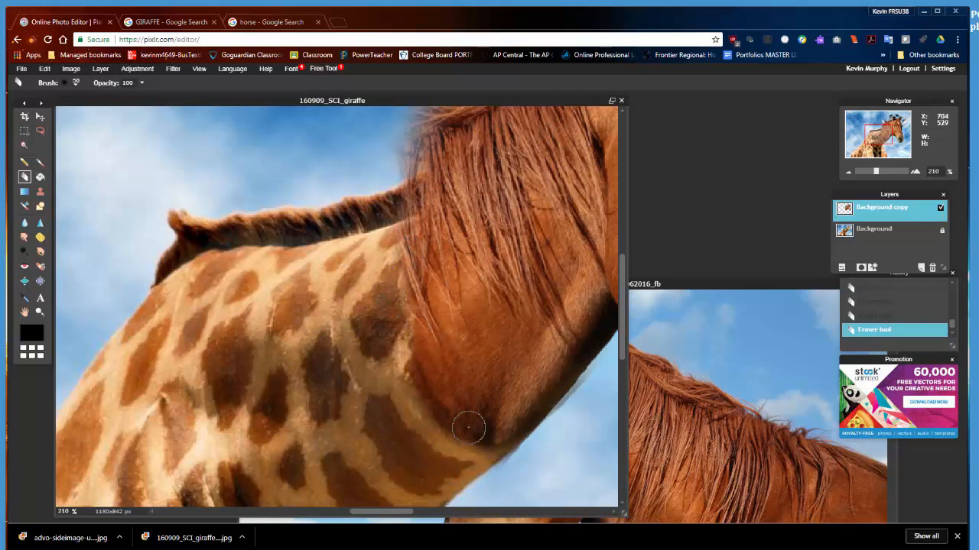
Step: Try erasing along the top of the horse's mane beside its ear, and undo the stroke
scroll(417, 314, down, 5)
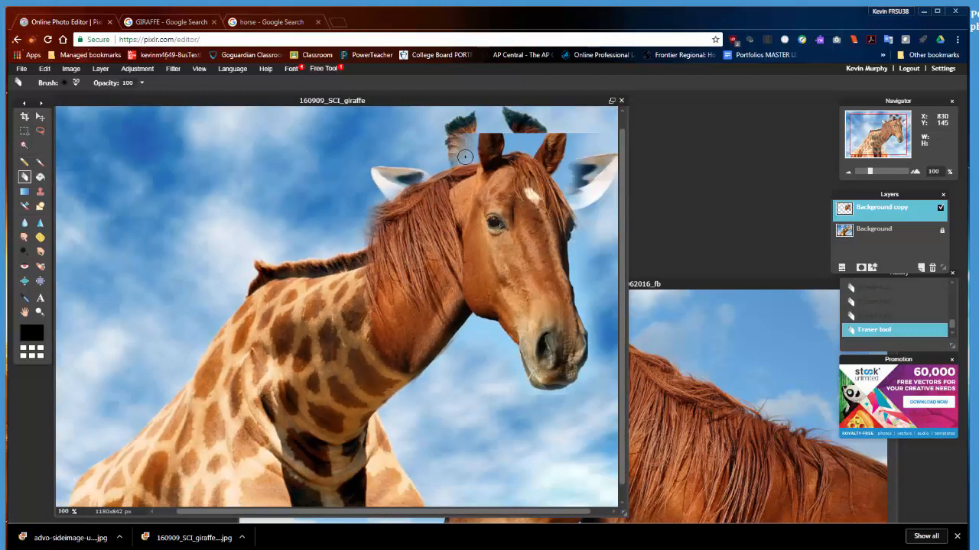
scroll(465, 156, up, 1)
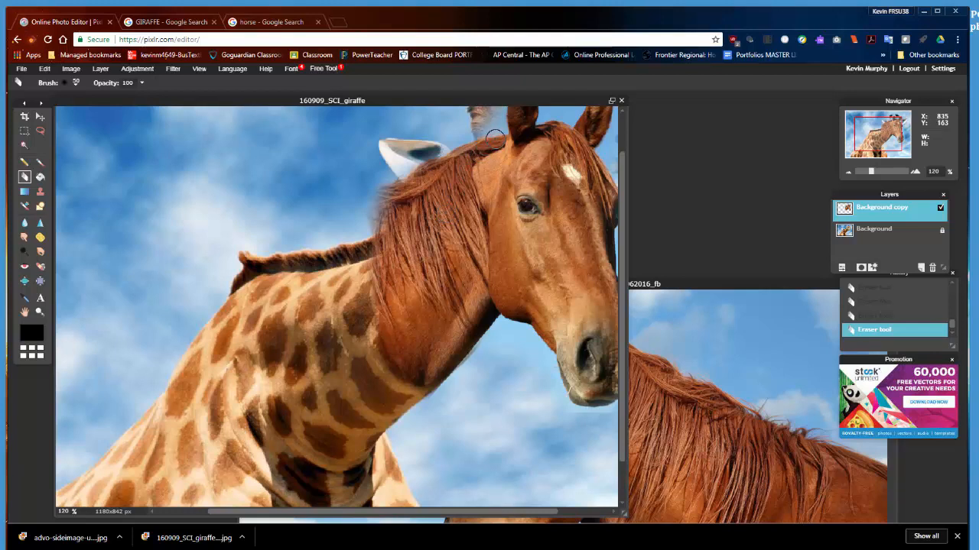
drag(495, 138, 466, 150)
key(ctrl+z)
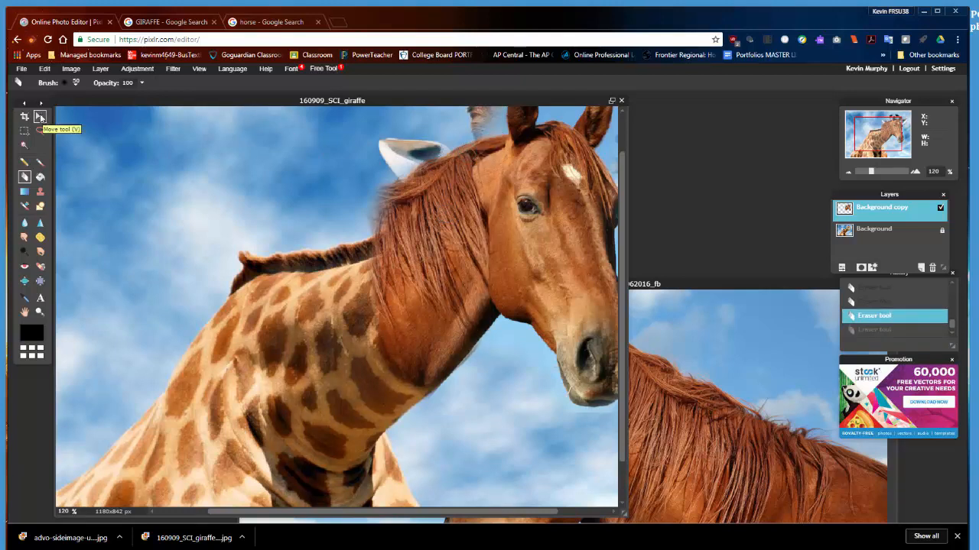
Step: Erase the horse layer's sky around both horse ears to uncover the giraffe's horns and outer ear
drag(280, 515, 365, 520)
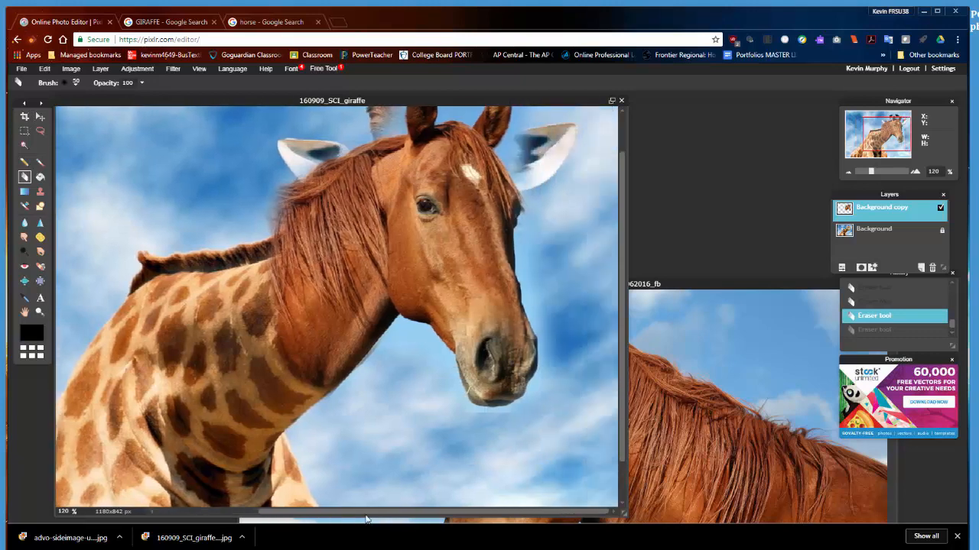
drag(622, 337, 622, 293)
scroll(486, 182, up, 2)
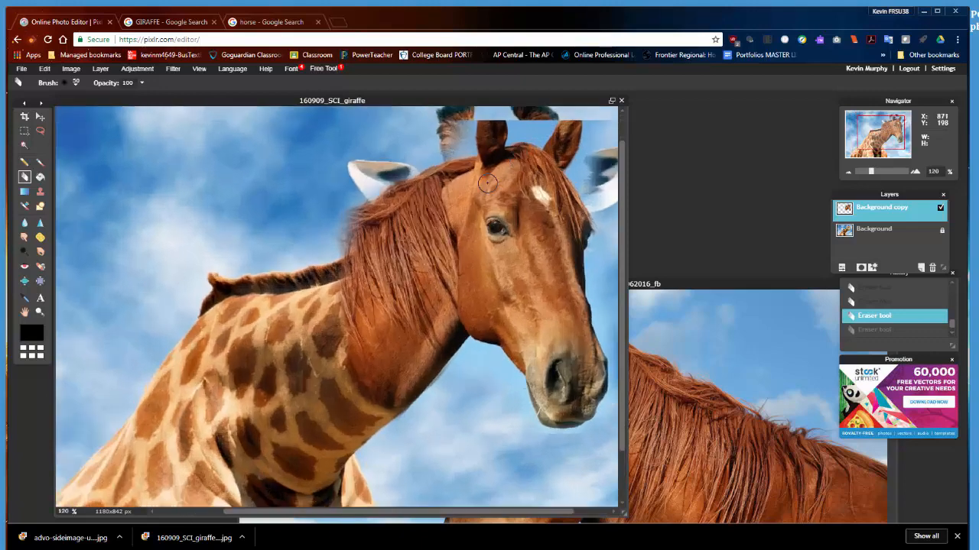
scroll(558, 199, up, 4)
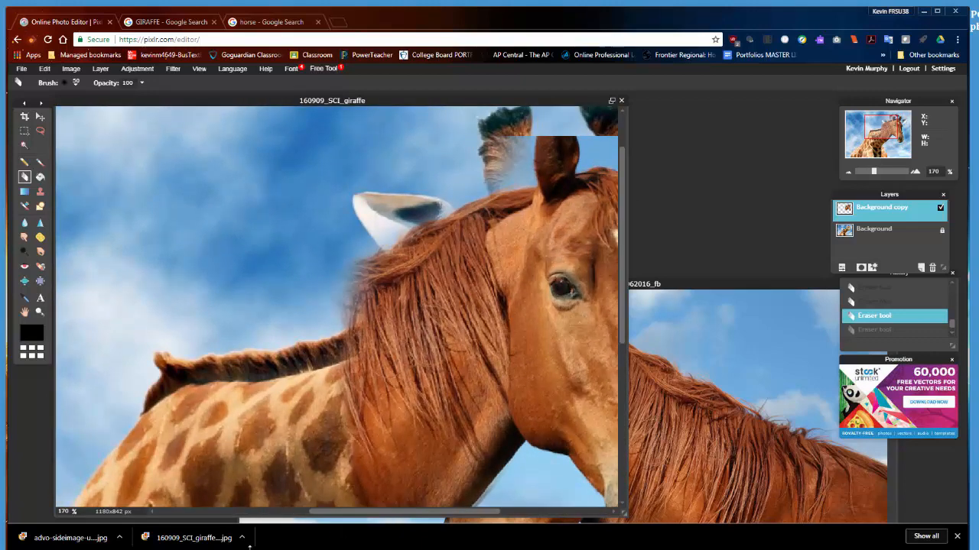
drag(329, 516, 407, 516)
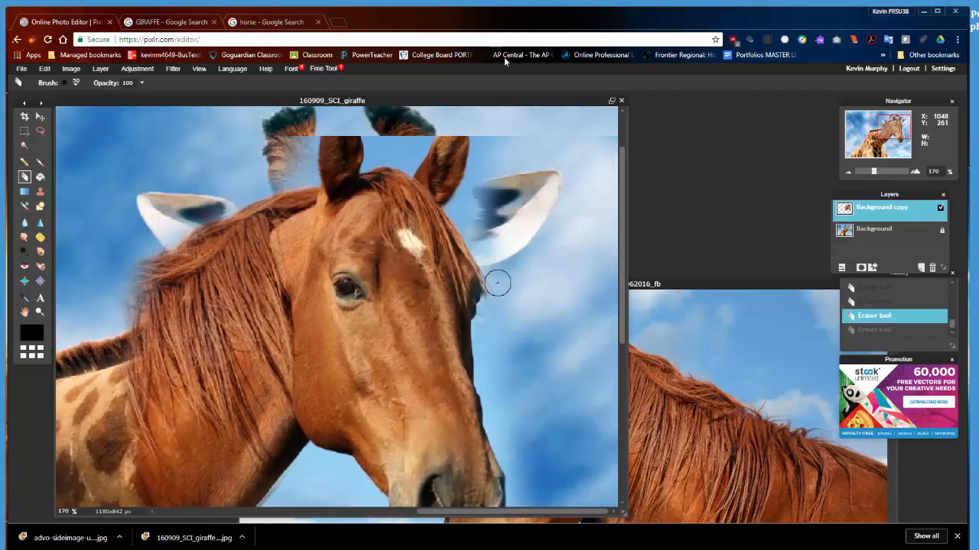
mouse_move(399, 146)
mouse_down()
mouse_move(377, 134)
mouse_move(375, 155)
mouse_move(407, 161)
mouse_move(437, 127)
mouse_move(480, 116)
mouse_move(498, 126)
mouse_move(494, 149)
mouse_move(487, 135)
mouse_move(485, 168)
mouse_move(466, 208)
mouse_move(456, 207)
mouse_move(465, 198)
mouse_move(486, 258)
mouse_move(501, 193)
mouse_up()
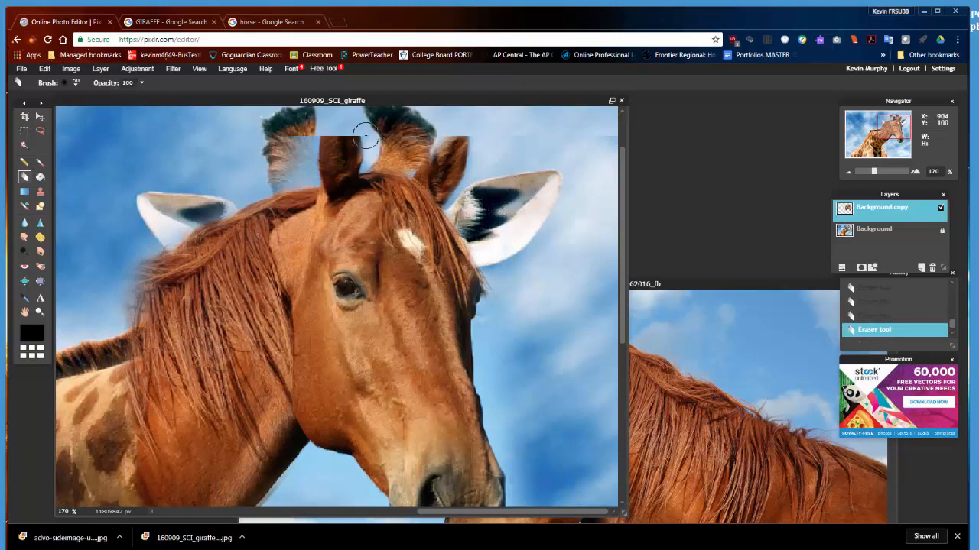
mouse_move(304, 147)
mouse_down()
mouse_move(310, 131)
mouse_move(314, 164)
mouse_move(259, 184)
mouse_up()
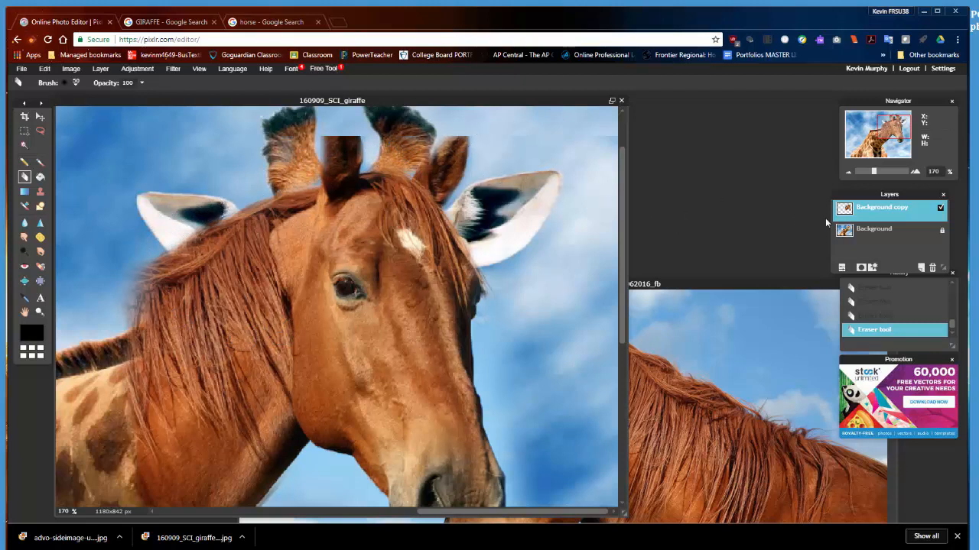
Step: Unlock the giraffe's Background layer and hide it so only the horse layer shows
click(940, 232)
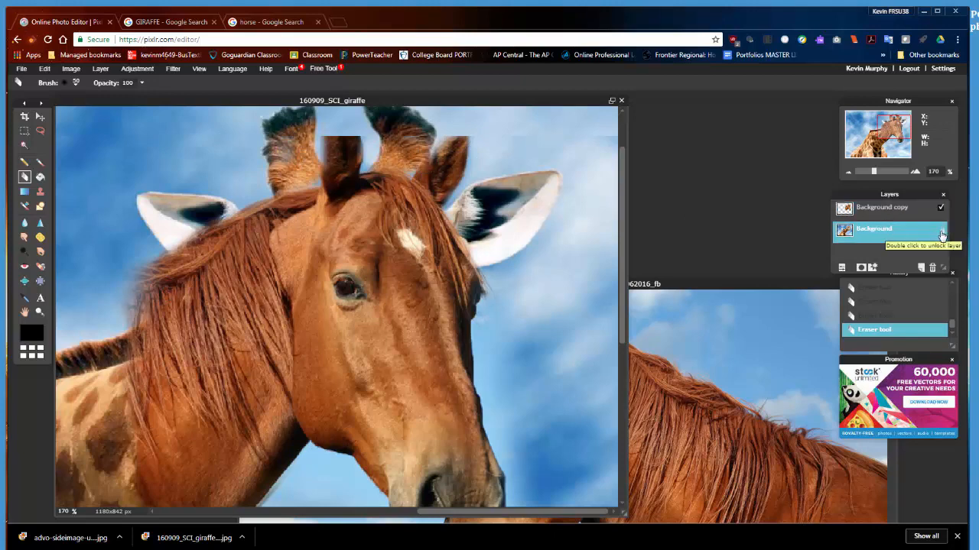
double_click(941, 234)
click(940, 232)
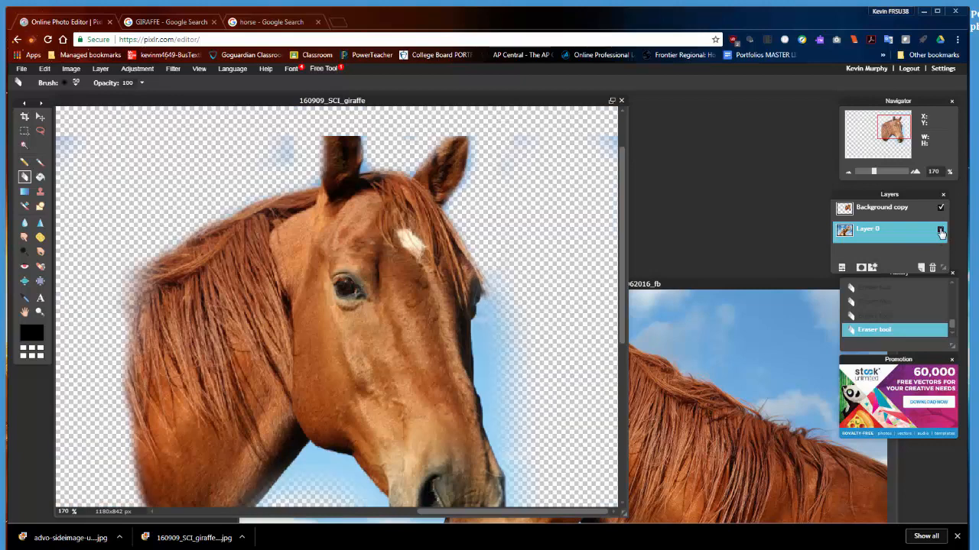
click(940, 232)
click(941, 232)
Step: Undo the last two eraser strokes and erase the sky above the mane again on the Background copy layer
key(ctrl+z)
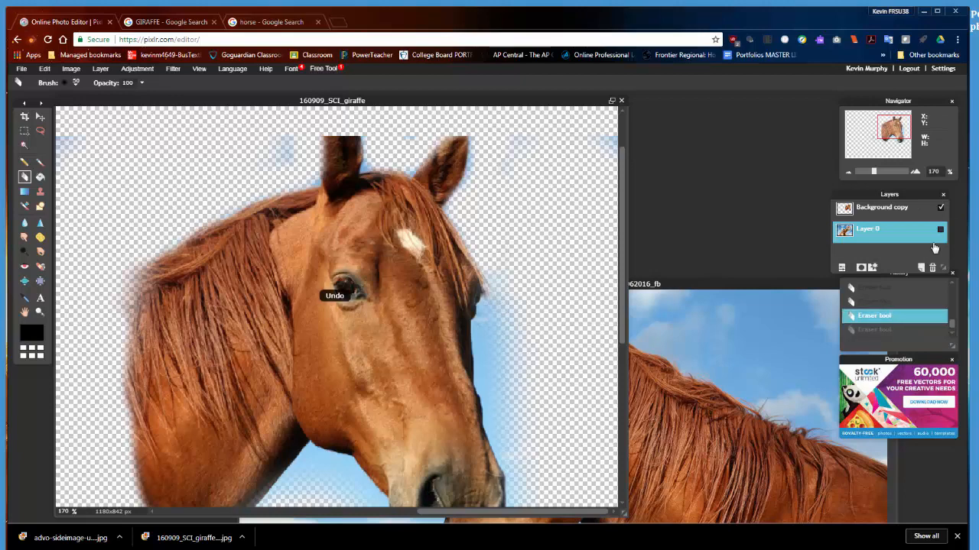
key(ctrl+z)
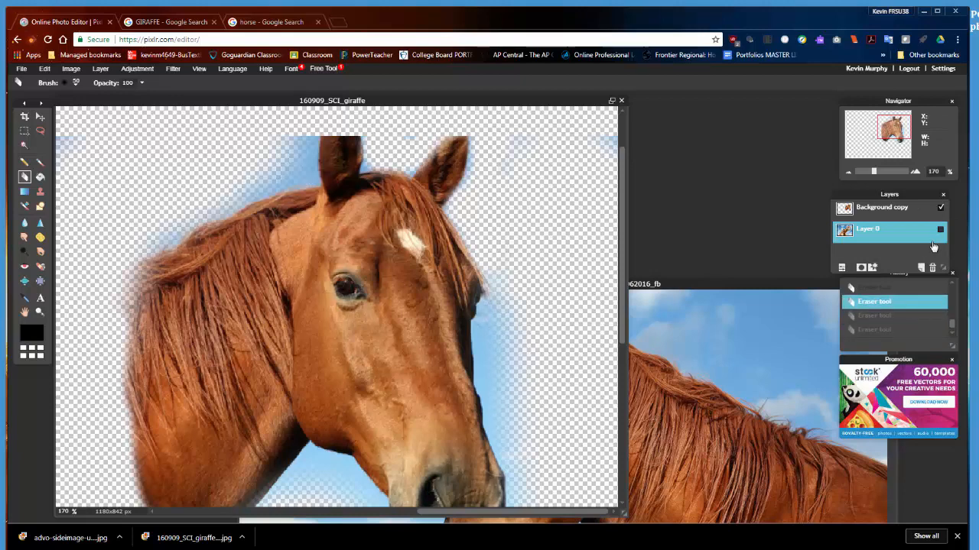
click(910, 214)
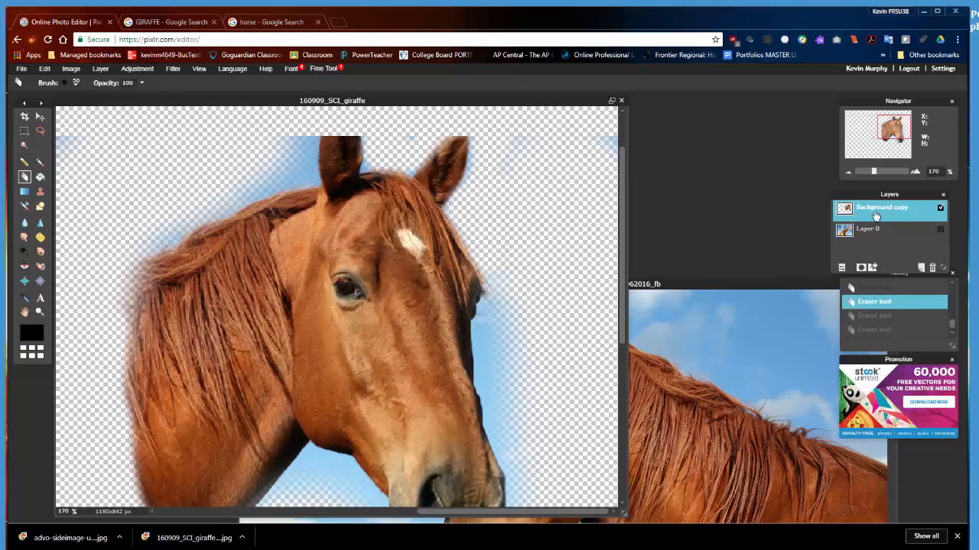
mouse_move(293, 137)
mouse_down()
mouse_move(294, 167)
mouse_move(305, 170)
mouse_move(256, 182)
mouse_move(131, 245)
mouse_up()
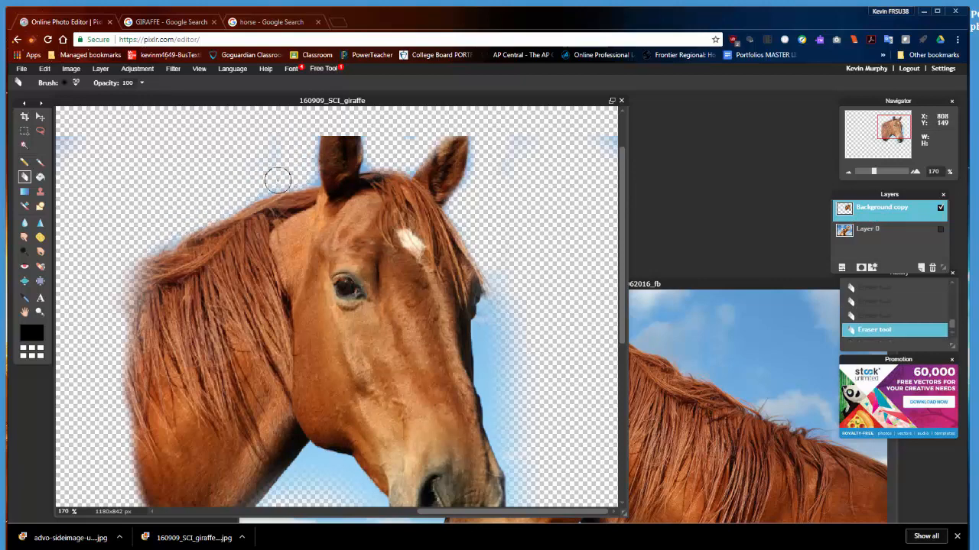
Step: Compare against Layer 0, hide it again, and erase the sky fringe beside the horse's face and the stray patches behind its neck
click(940, 231)
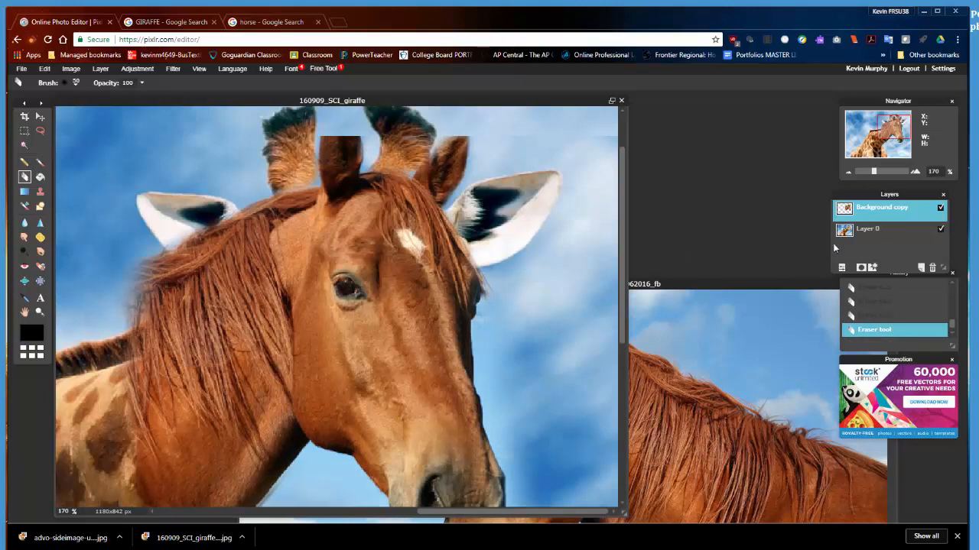
click(940, 230)
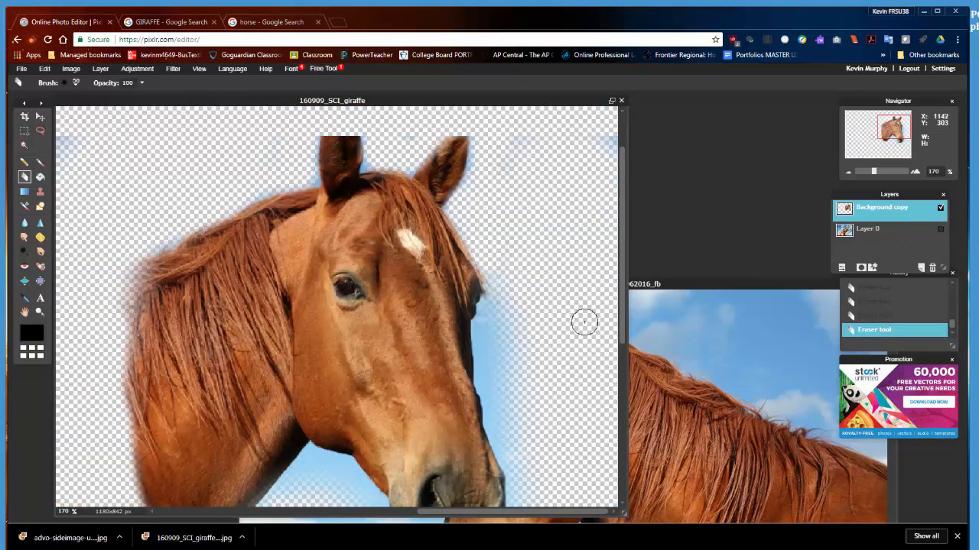
mouse_move(488, 321)
mouse_down()
mouse_move(484, 360)
mouse_move(499, 349)
mouse_move(488, 325)
mouse_move(508, 461)
mouse_move(510, 321)
mouse_up()
key(ctrl+z)
scroll(528, 390, down, 5)
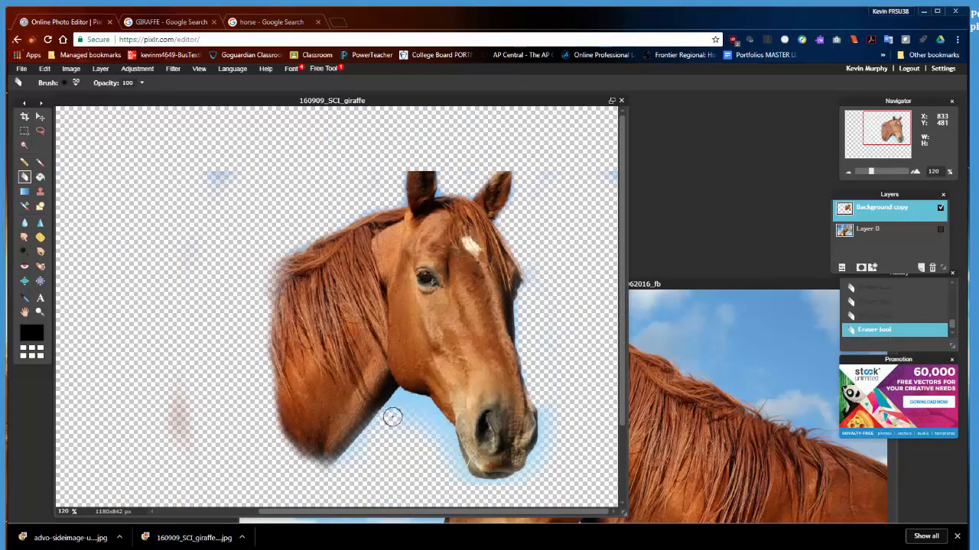
mouse_move(203, 178)
mouse_down()
mouse_move(221, 183)
mouse_move(214, 176)
mouse_move(197, 467)
mouse_up()
Step: Erase the sky fringe between the horse's neck, jaw and muzzle, undoing the first stroke and erasing there again
mouse_move(378, 432)
mouse_down()
mouse_move(411, 405)
mouse_move(460, 479)
mouse_move(430, 409)
mouse_move(406, 399)
mouse_move(457, 424)
mouse_up()
key(ctrl+z)
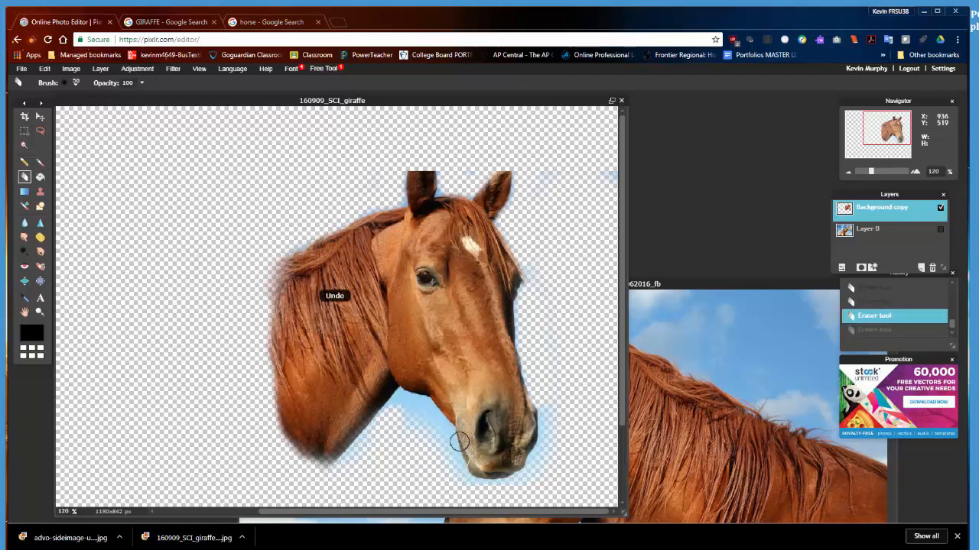
click(433, 420)
scroll(434, 418, down, 1)
scroll(440, 416, up, 4)
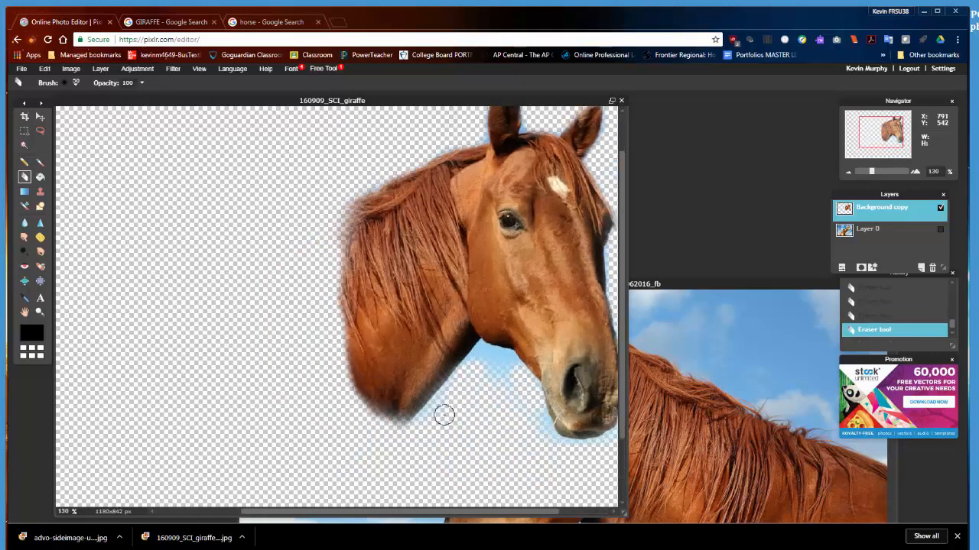
mouse_move(568, 394)
mouse_down()
mouse_move(532, 370)
mouse_move(540, 393)
mouse_up()
scroll(545, 401, up, 1)
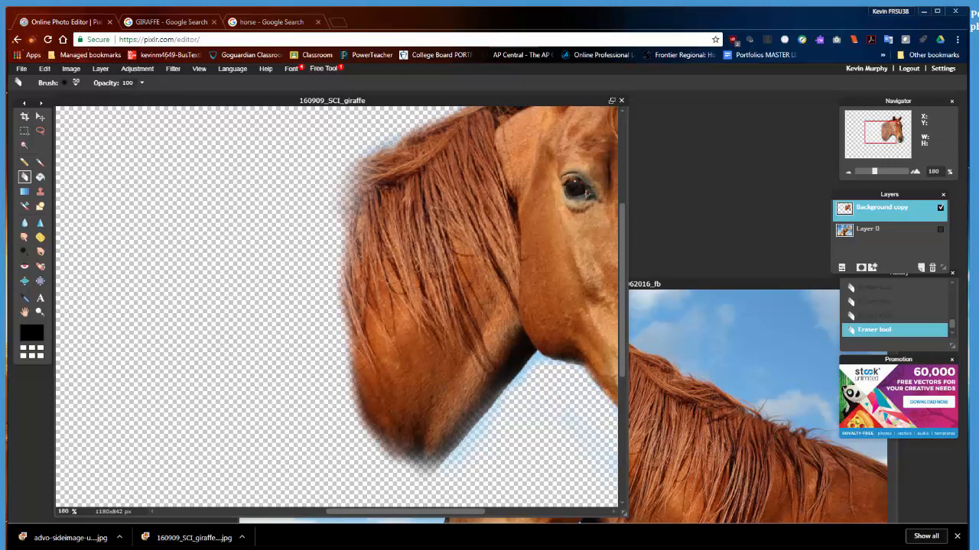
Step: Show Layer 0 again and erase the mane's upper edge on the Background copy layer to uncover the giraffe's ear and neck
scroll(406, 297, down, 5)
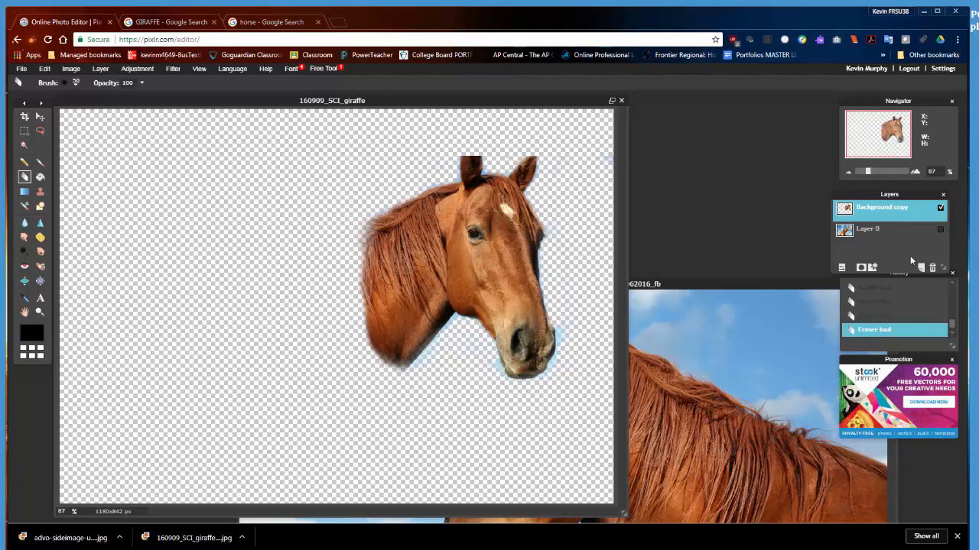
click(941, 230)
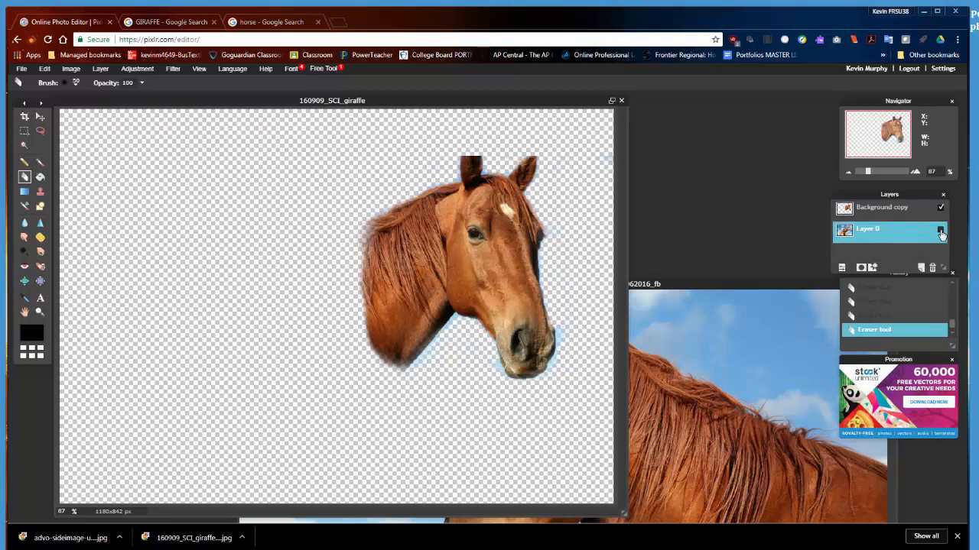
click(940, 230)
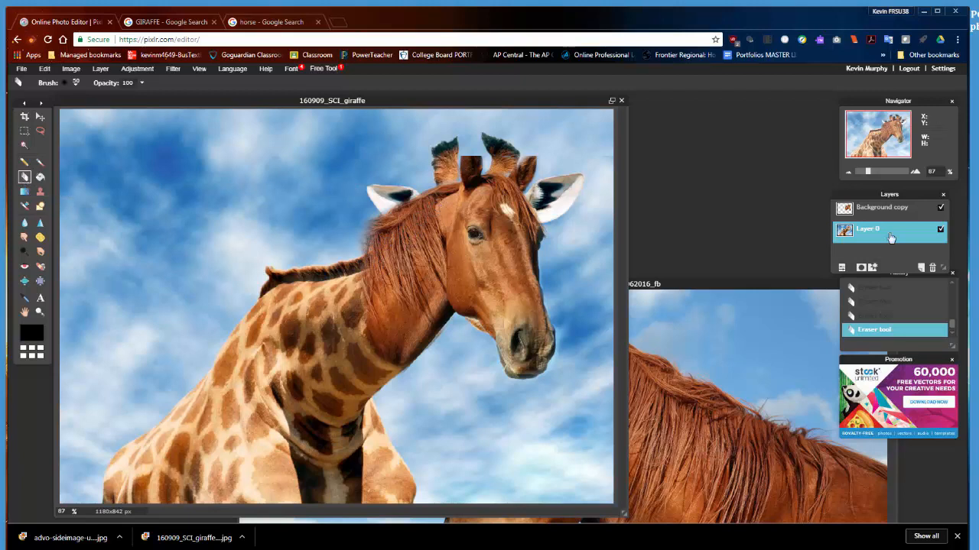
click(886, 209)
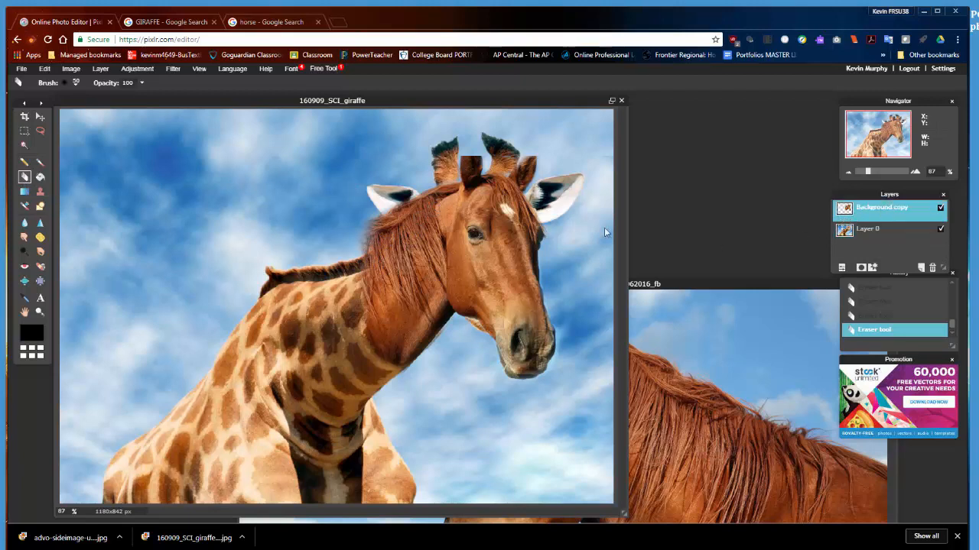
mouse_move(422, 184)
mouse_down()
mouse_move(413, 208)
mouse_move(382, 229)
mouse_move(393, 209)
mouse_move(357, 245)
mouse_move(387, 239)
mouse_move(439, 191)
mouse_move(419, 224)
mouse_move(357, 250)
mouse_up()
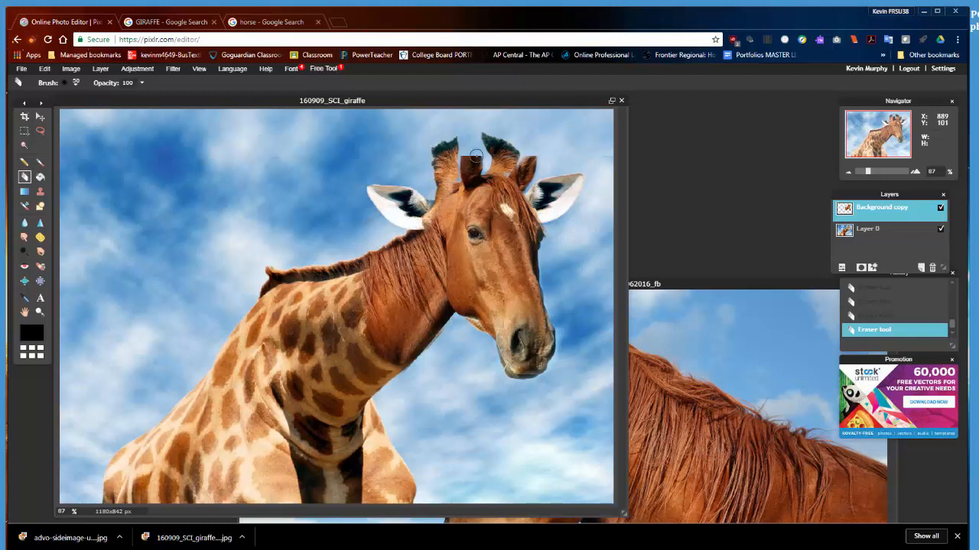
Step: Try erasing both horse ears to uncover the giraffe's horns, and undo both eraser strokes
mouse_move(476, 156)
mouse_down()
mouse_move(460, 163)
mouse_move(466, 182)
mouse_move(477, 160)
mouse_up()
mouse_move(536, 161)
mouse_down()
mouse_move(518, 174)
mouse_move(535, 181)
mouse_move(526, 185)
mouse_move(524, 168)
mouse_move(540, 193)
mouse_up()
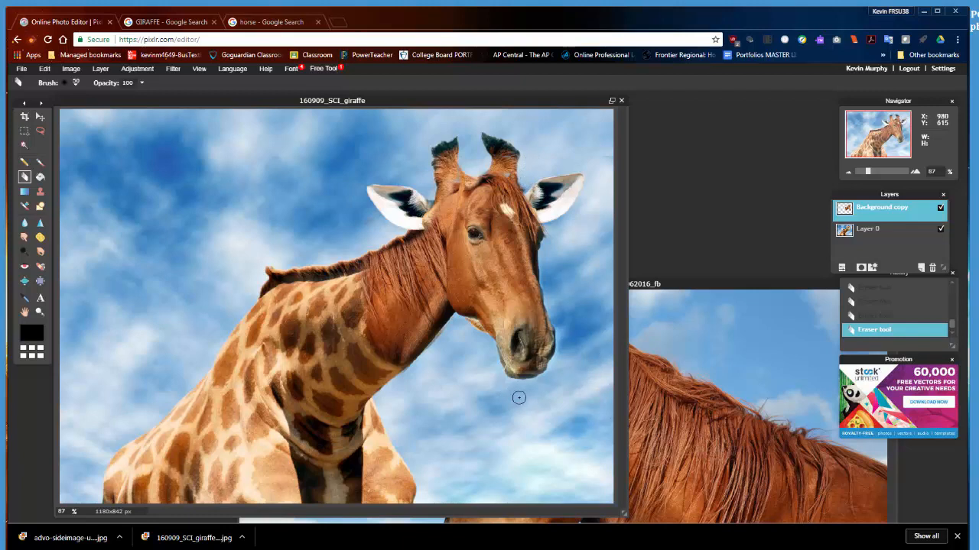
key(ctrl+z)
key(ctrl+z)
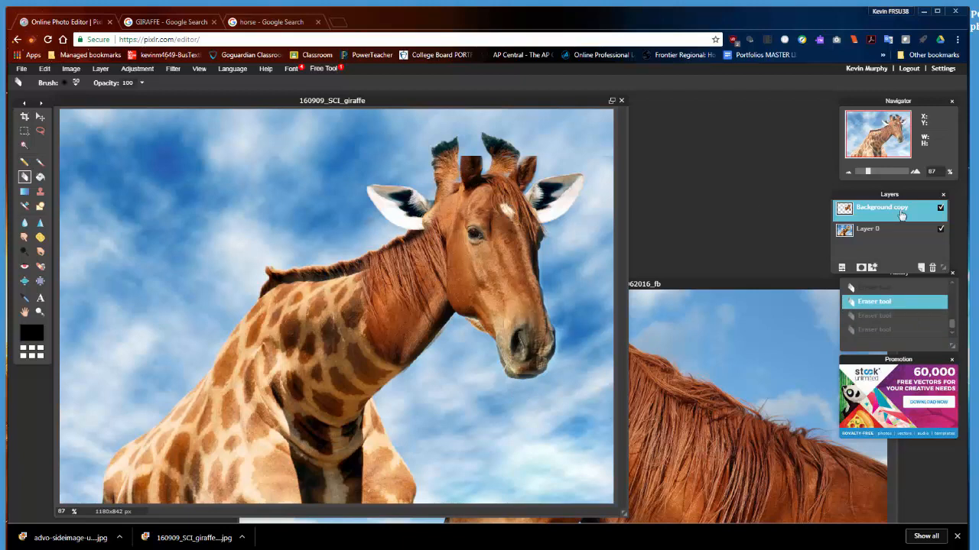
Step: Try the Smudge tool at strength 50 on the horse's ear on the Background copy layer
click(28, 241)
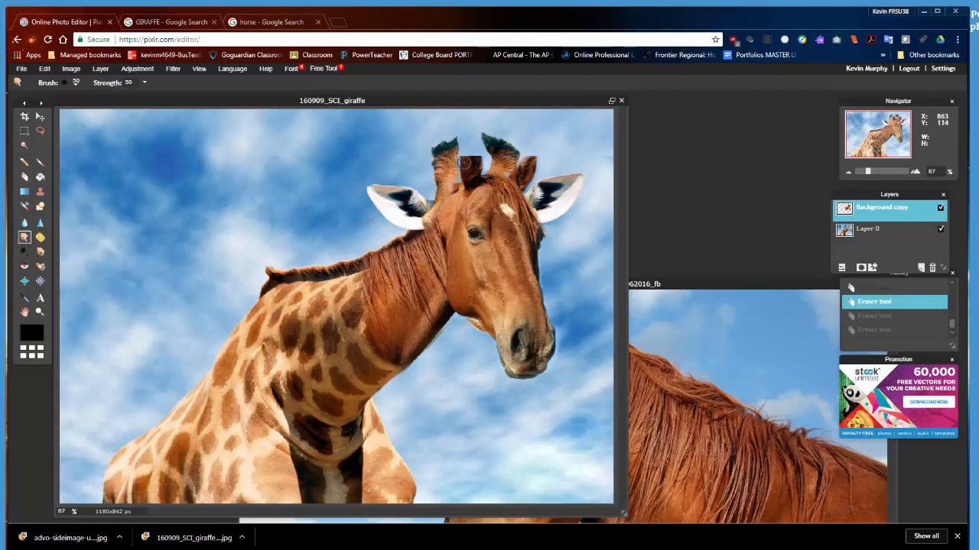
drag(464, 146, 459, 153)
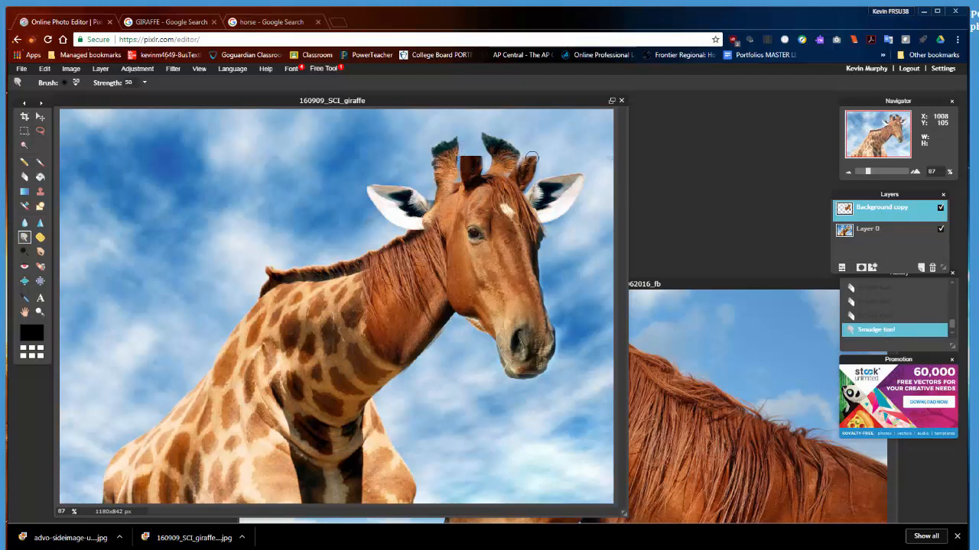
click(101, 69)
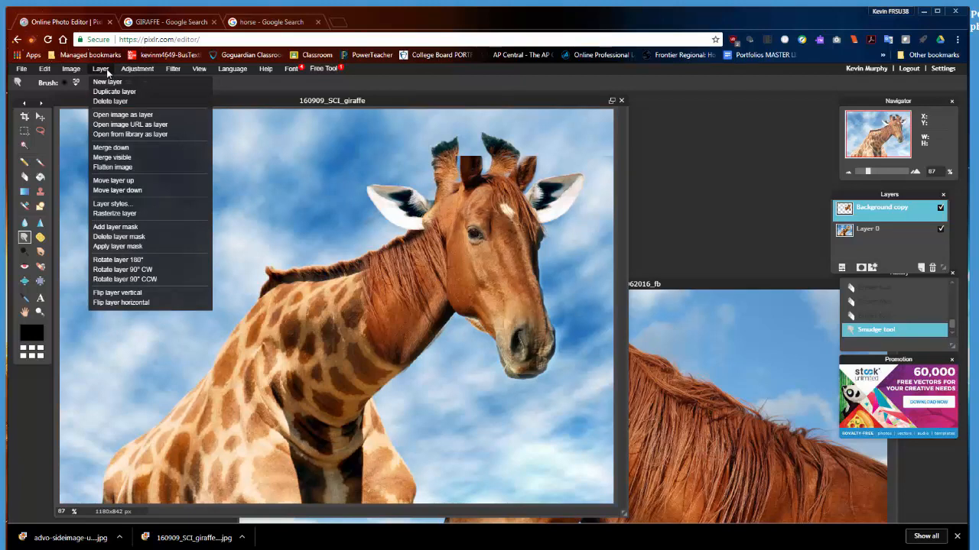
mouse_move(125, 72)
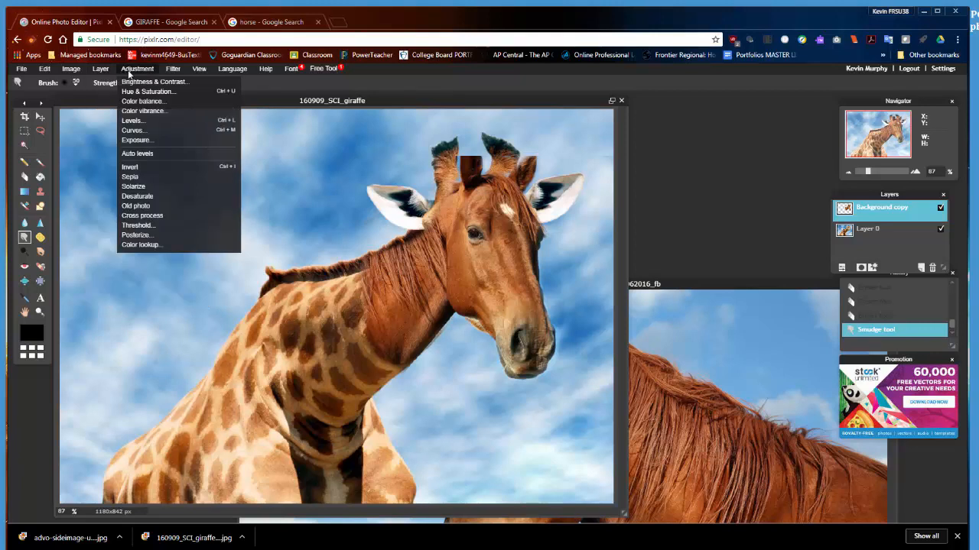
mouse_move(171, 72)
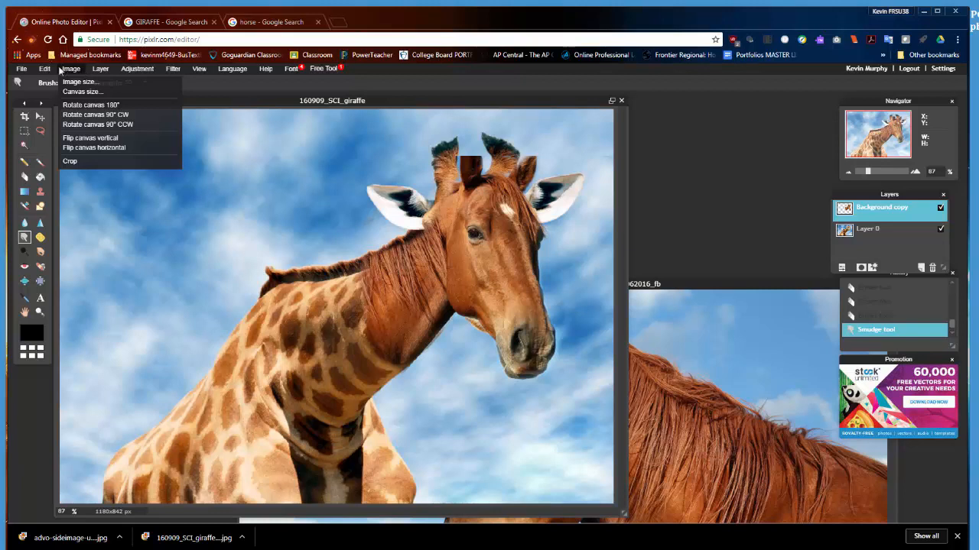
mouse_move(47, 70)
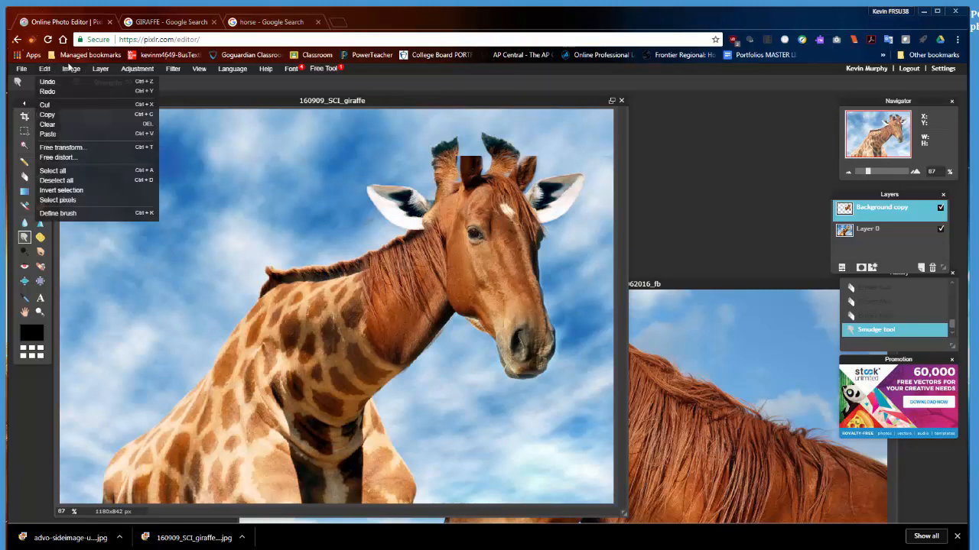
click(70, 69)
right_click(889, 215)
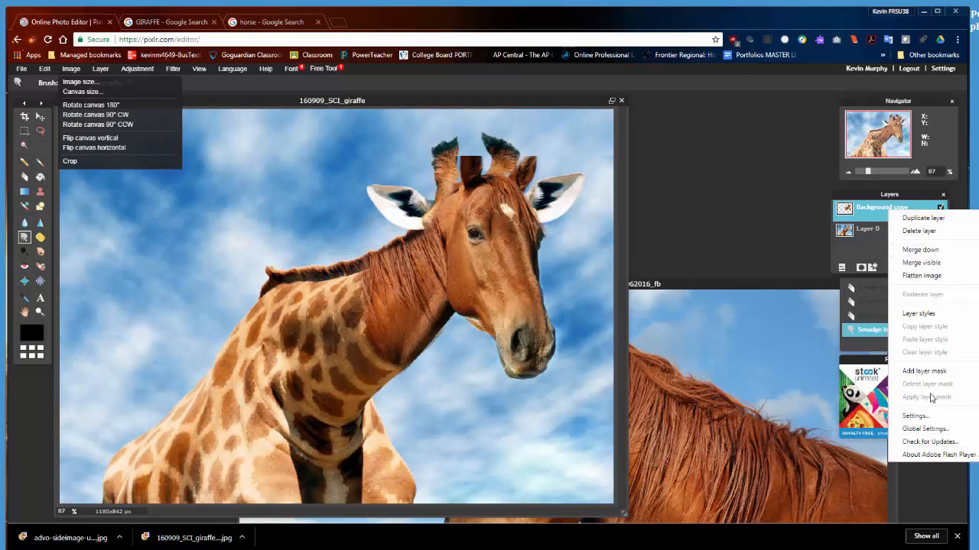
click(928, 315)
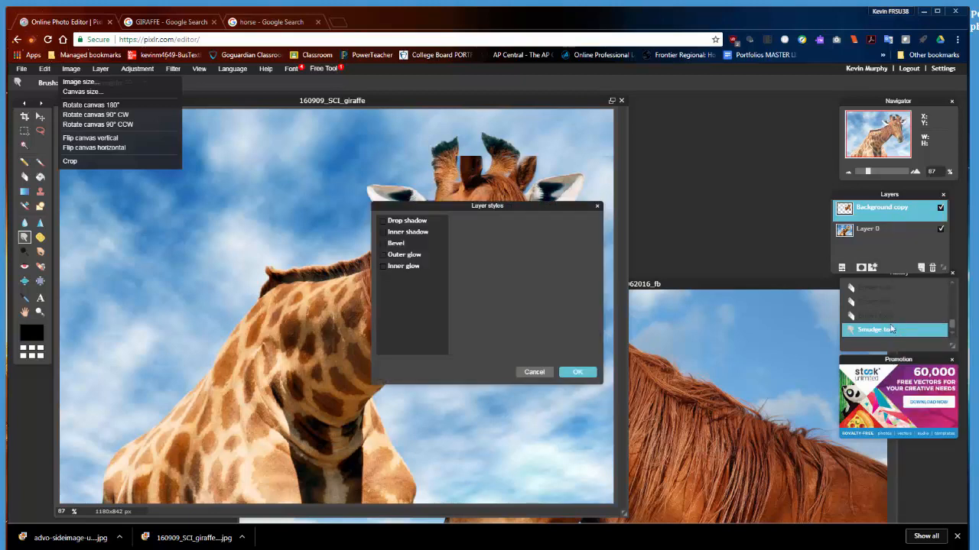
click(534, 373)
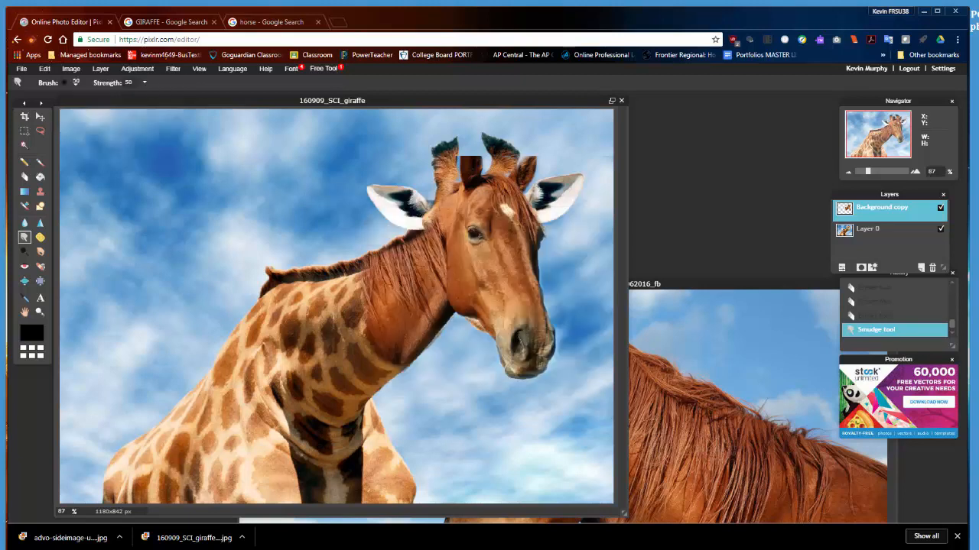
Step: Try smudging the horse's neck edge into the giraffe's spotted neck, and undo all the smudge strokes
right_click(884, 220)
click(469, 174)
mouse_move(383, 282)
mouse_down()
mouse_move(337, 294)
mouse_move(329, 284)
mouse_move(354, 358)
mouse_move(380, 377)
mouse_up()
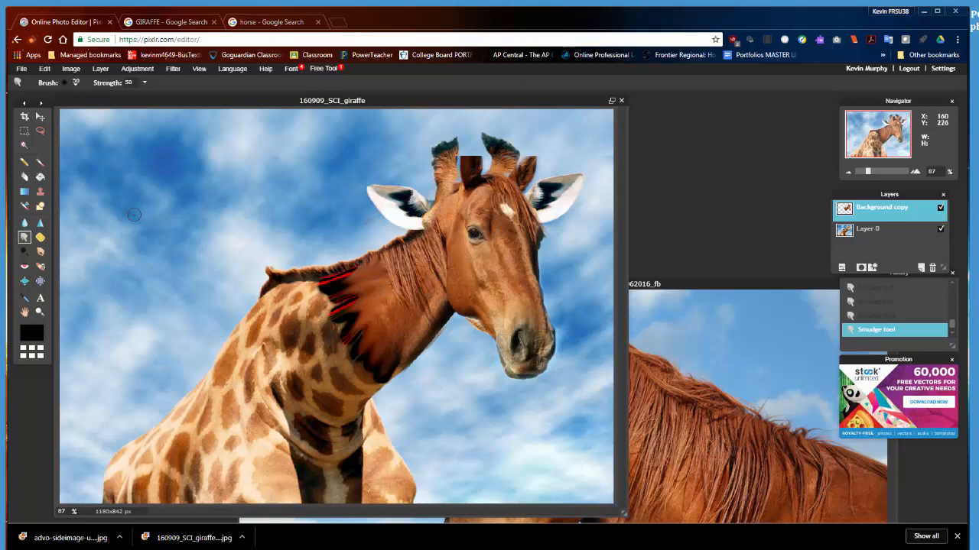
key(ctrl+z)
key(ctrl+z)
key(ctrl+z)
key(ctrl+z)
key(ctrl+z)
key(ctrl+z)
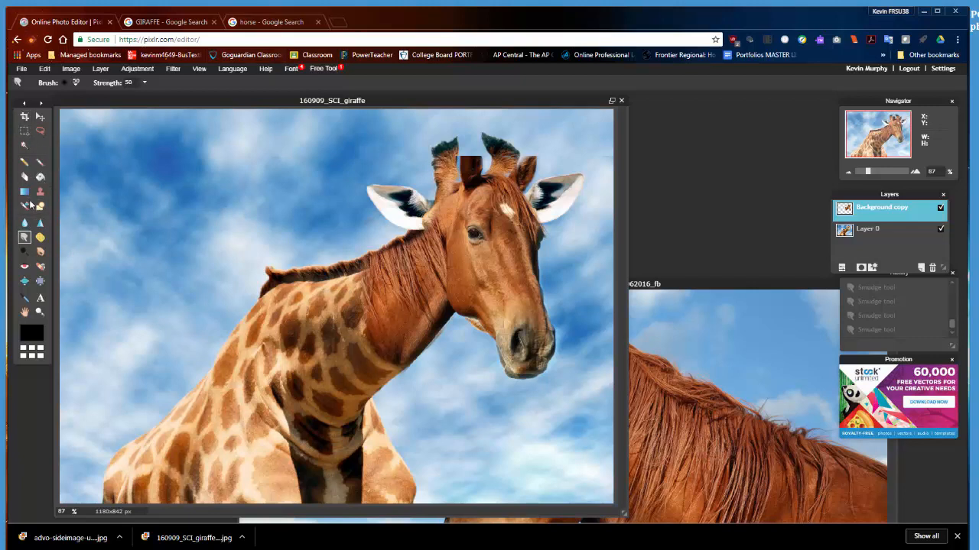
Step: Erase both horse ears on the Background copy layer so only the giraffe's horns remain
click(24, 177)
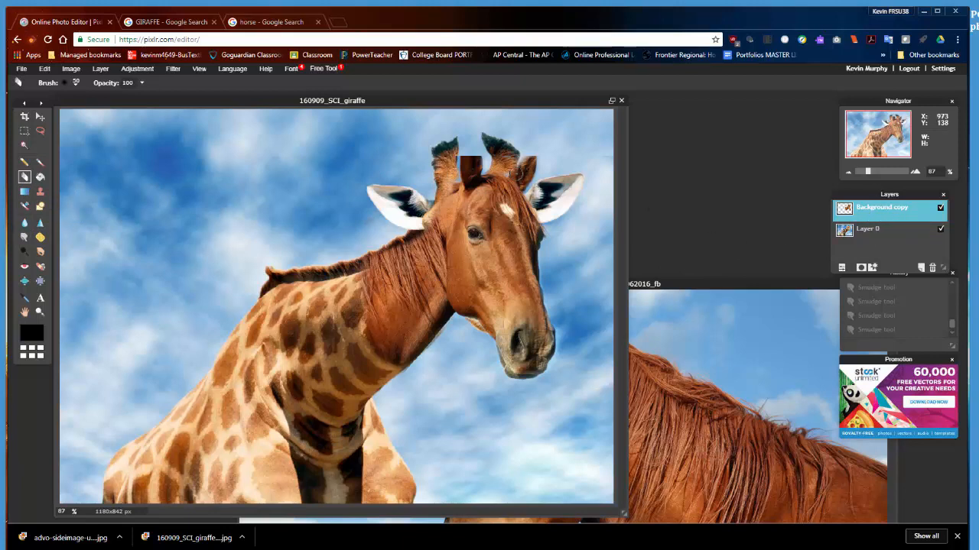
mouse_move(478, 157)
mouse_down()
mouse_move(477, 168)
mouse_move(465, 159)
mouse_move(465, 177)
mouse_move(483, 166)
mouse_up()
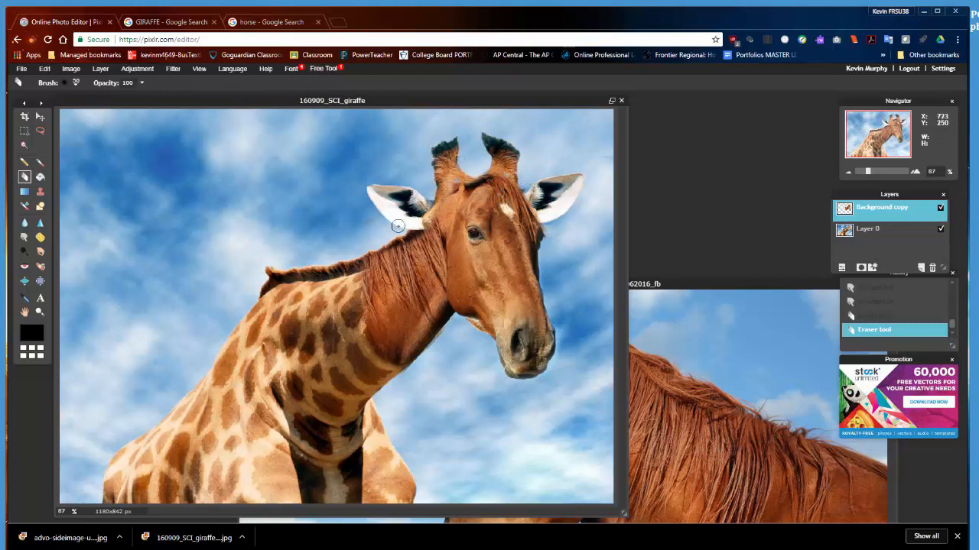
Step: Move the horse head layer slightly up and to the left on the giraffe's neck
scroll(426, 182, down, 3)
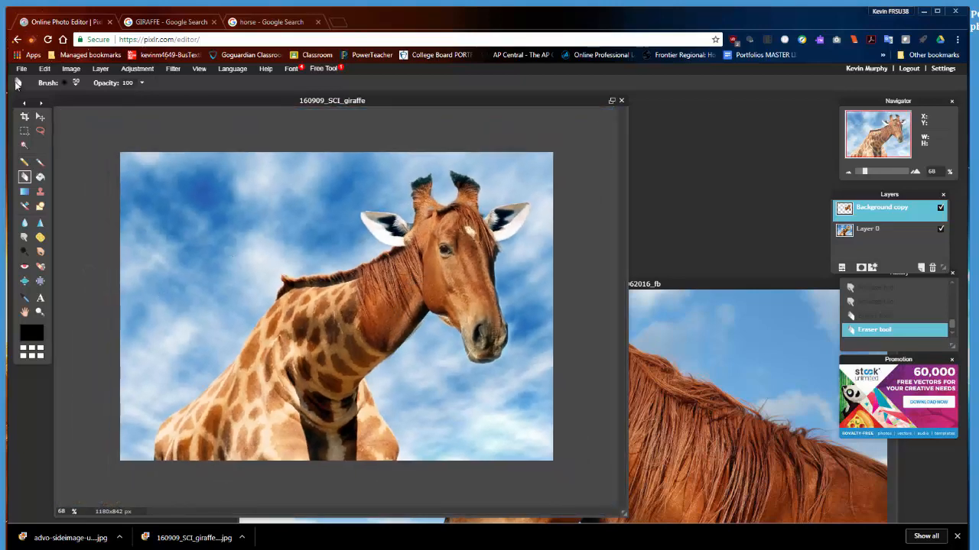
click(40, 116)
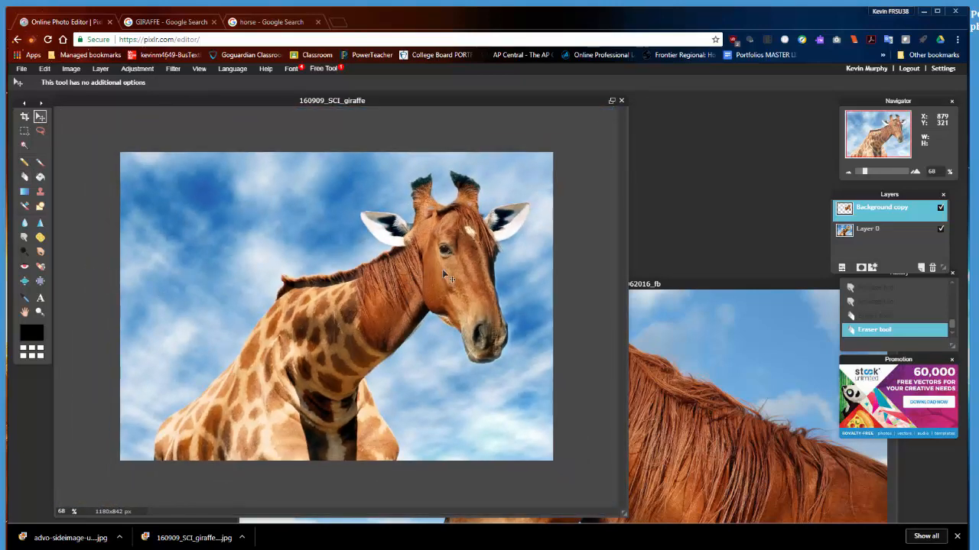
drag(442, 272, 440, 267)
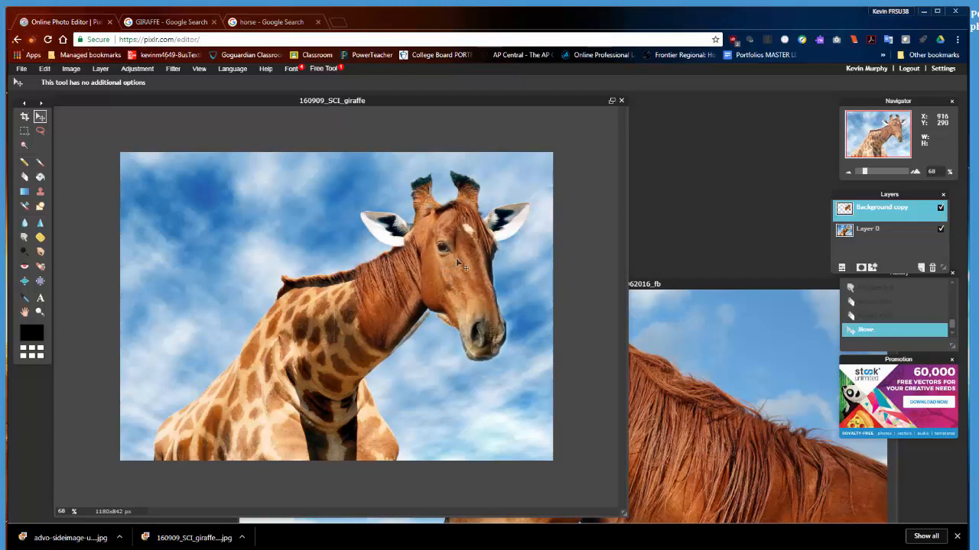
Step: Hide Layer 0, erase the stray patches and remaining sky fringe around the horse's head, and show Layer 0 again
click(940, 229)
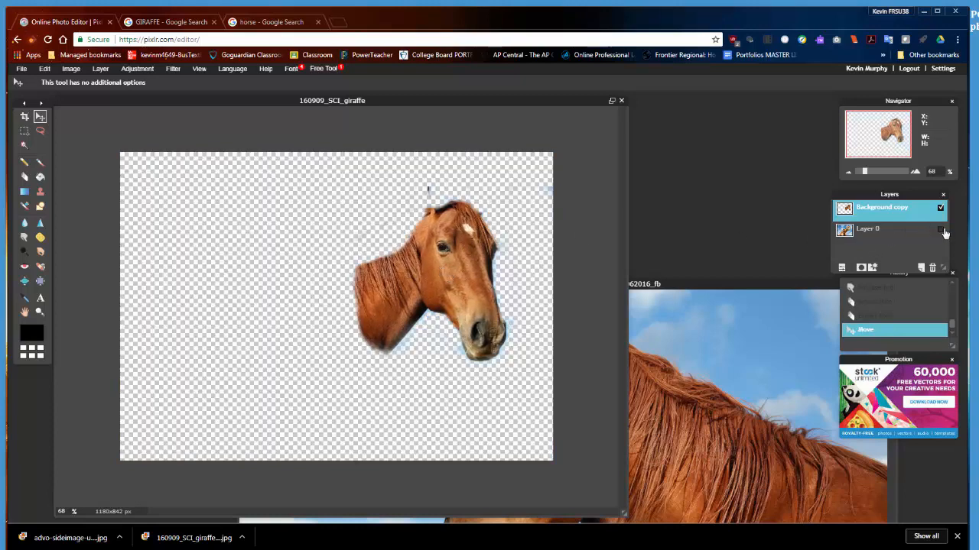
click(25, 177)
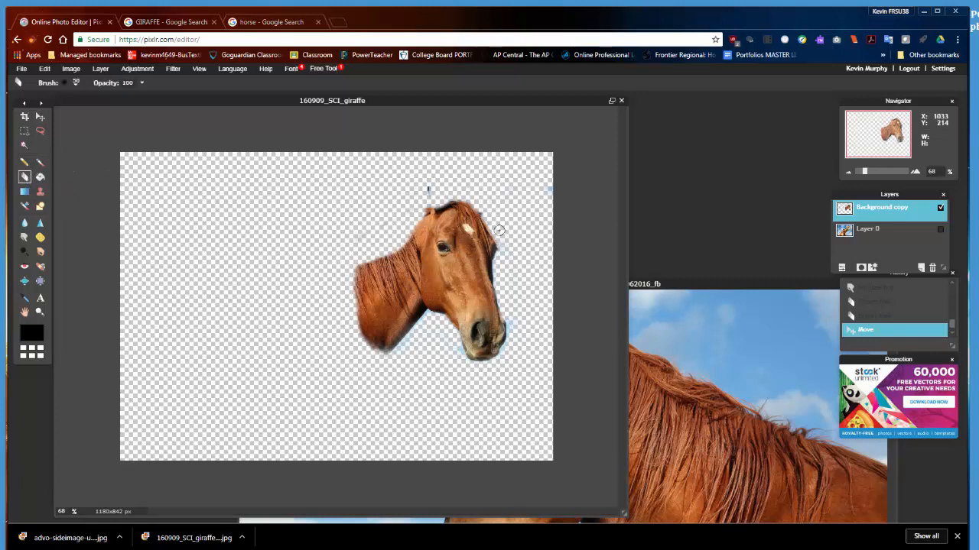
mouse_move(416, 192)
mouse_down()
mouse_move(520, 184)
mouse_move(552, 194)
mouse_move(526, 332)
mouse_move(485, 368)
mouse_move(443, 363)
mouse_move(452, 338)
mouse_move(462, 361)
mouse_up()
click(940, 230)
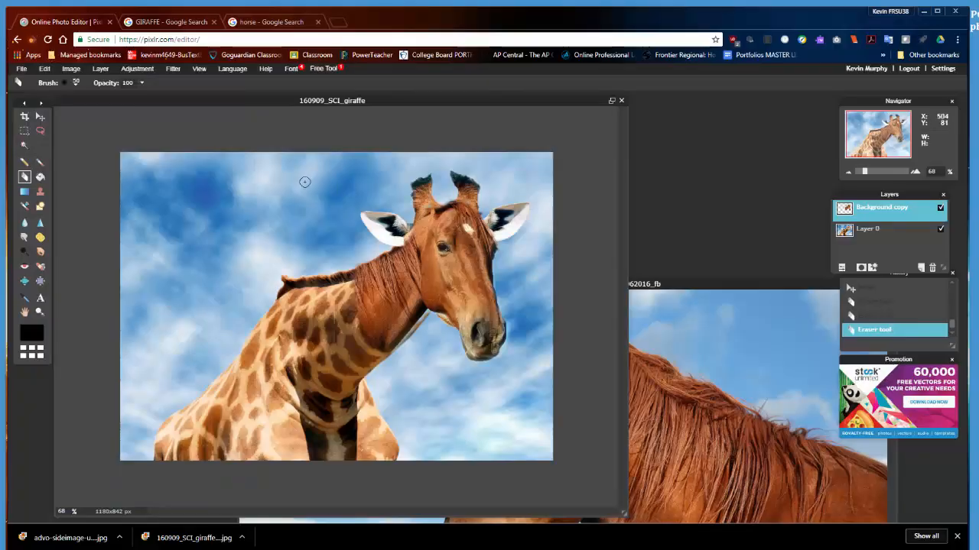
Step: Start saving the composite image to Pixlr Cloud in the PXD (Layered Pixlr image) format
click(21, 68)
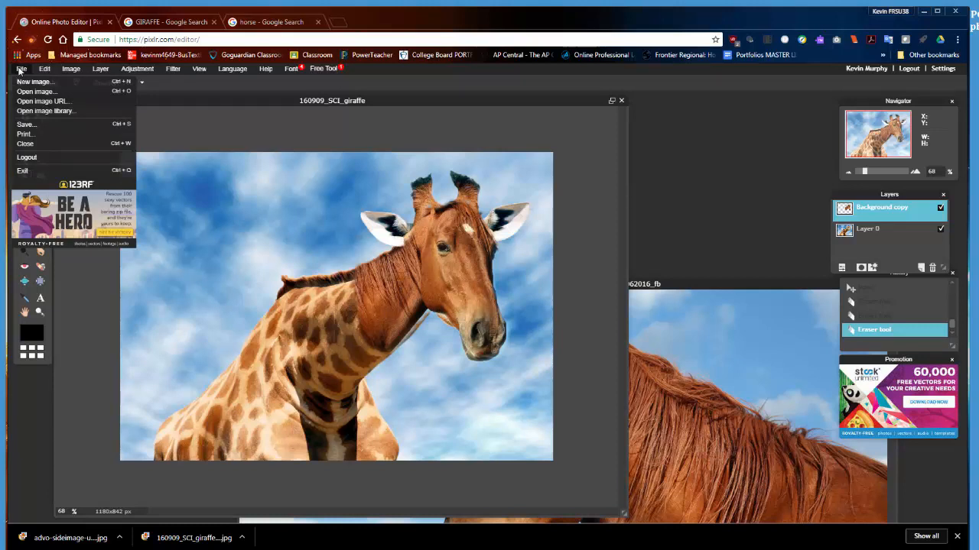
click(27, 123)
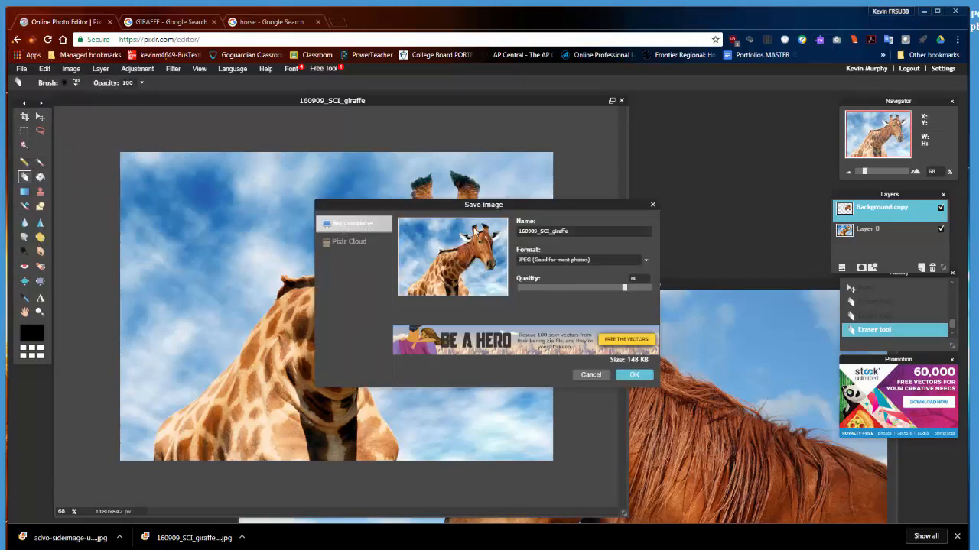
click(524, 263)
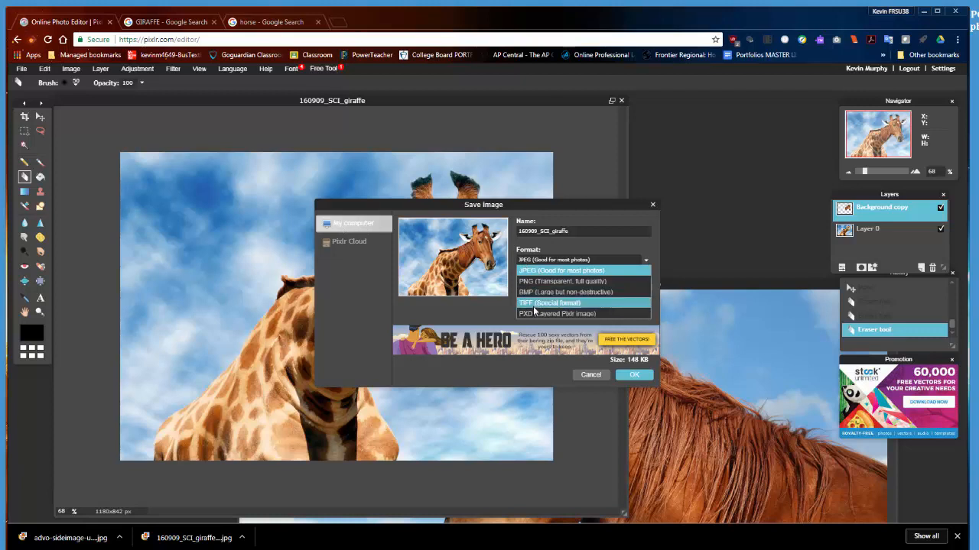
click(339, 241)
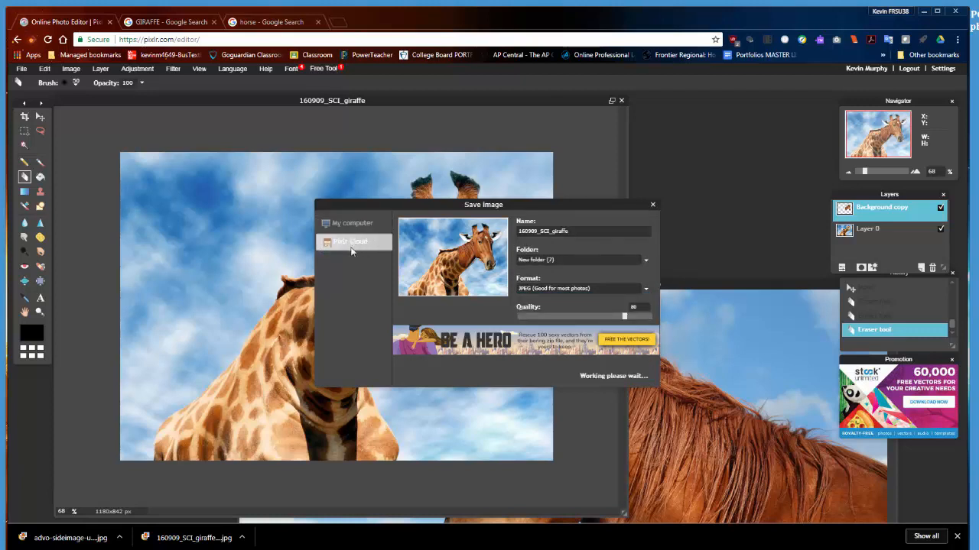
click(547, 289)
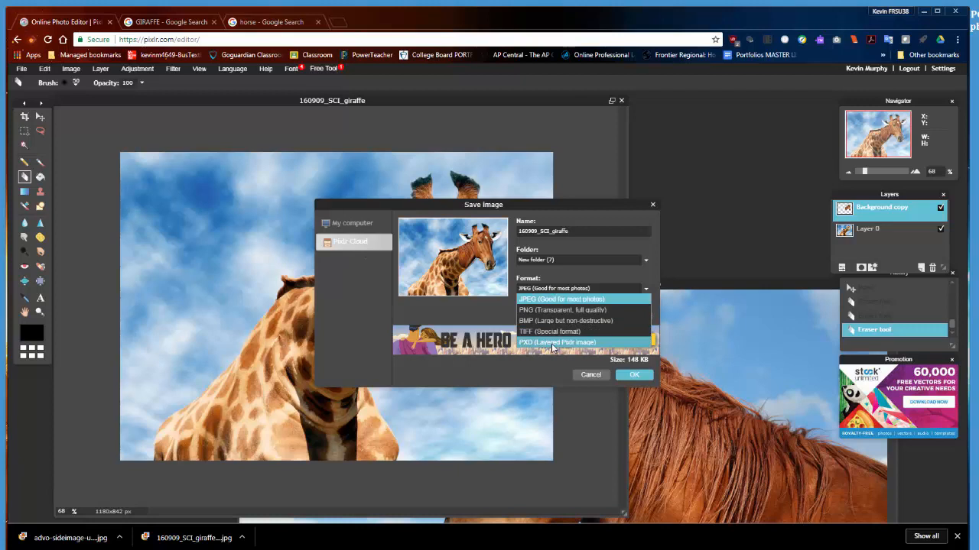
click(552, 343)
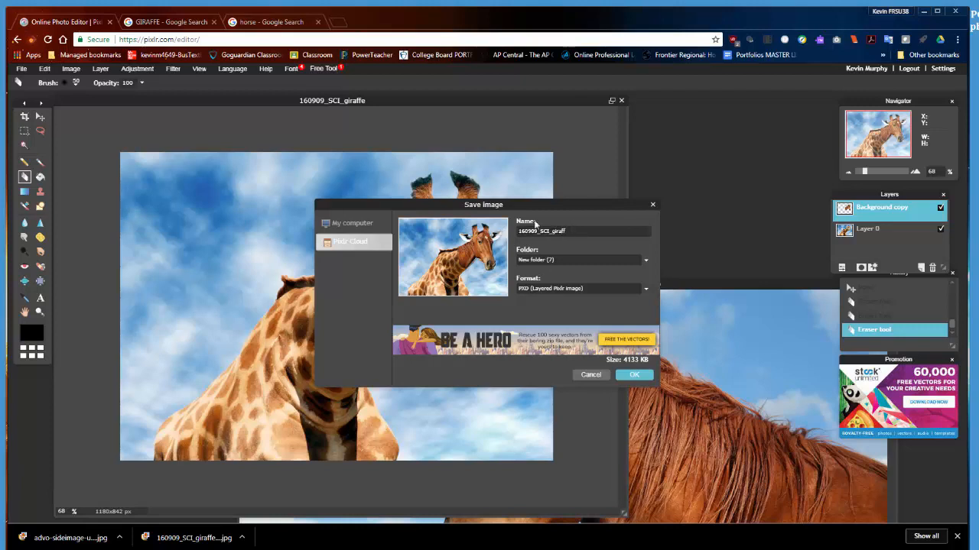
Step: Replace the image name with Horse Head and save the layered image to New folder in Pixlr Cloud
key(BackSpace)
key(BackSpace)
key(BackSpace)
key(BackSpace)
key(BackSpace)
key(BackSpace)
key(BackSpace)
key(BackSpace)
key(BackSpace)
key(BackSpace)
key(BackSpace)
key(BackSpace)
key(BackSpace)
key(BackSpace)
key(BackSpace)
key(BackSpace)
key(BackSpace)
text(Hors)
click(636, 375)
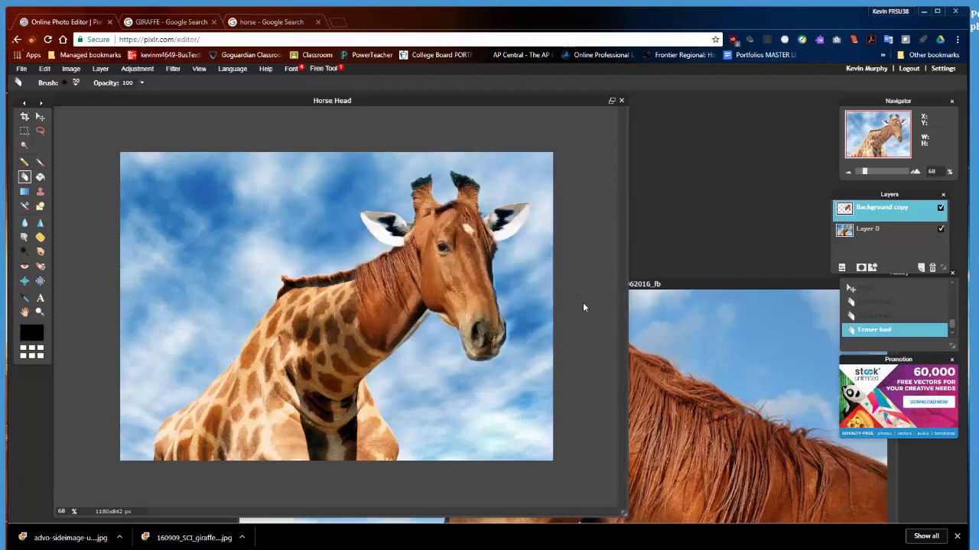
Step: Check the saved images in New folder of the Pixlr Cloud image library, and close the library
click(22, 68)
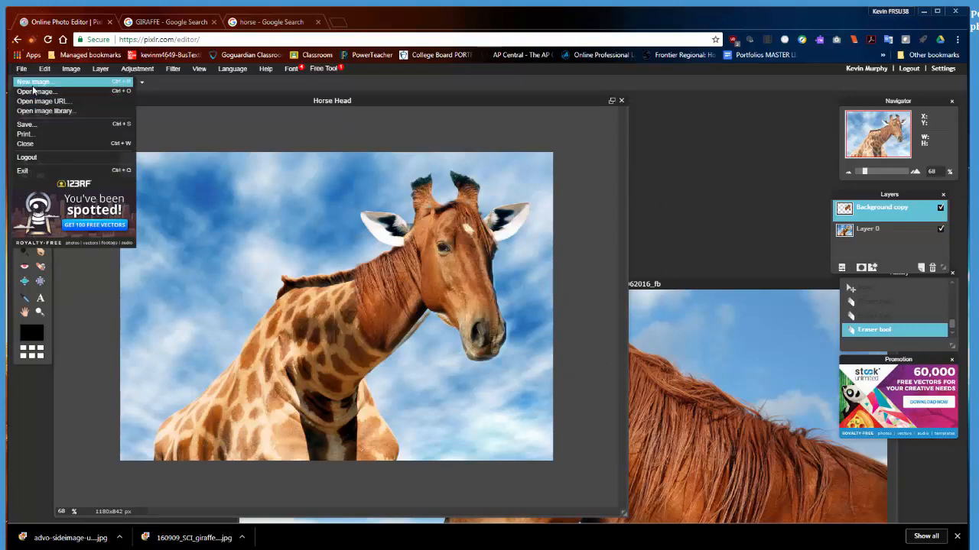
click(34, 110)
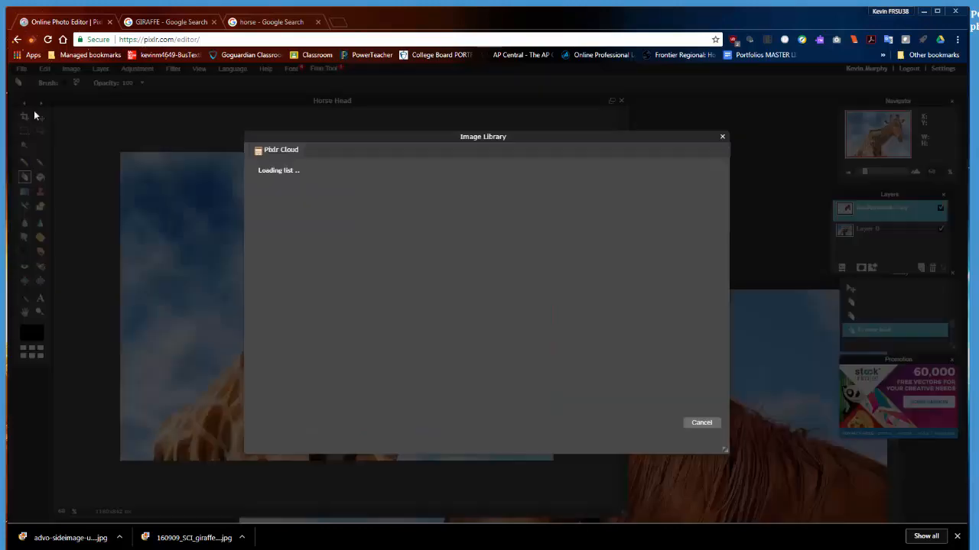
click(298, 171)
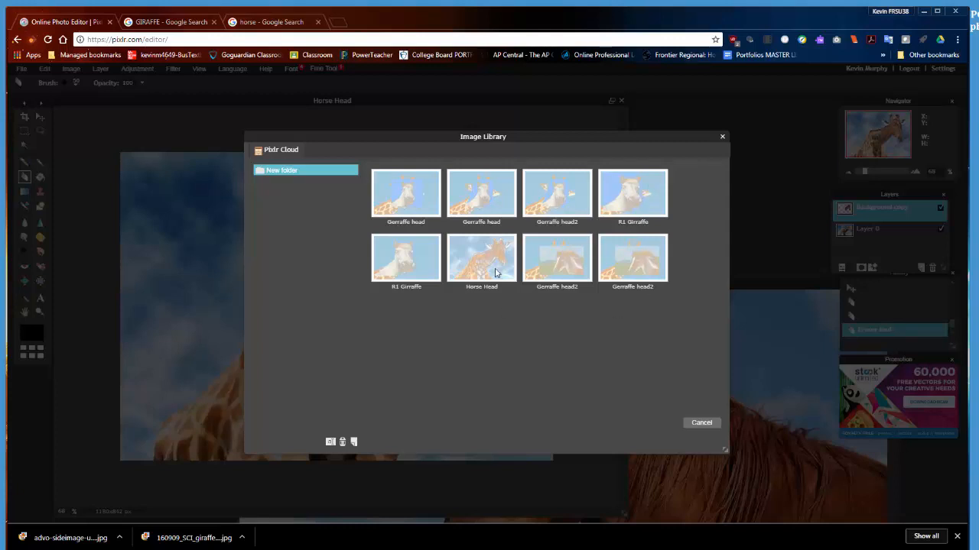
click(701, 423)
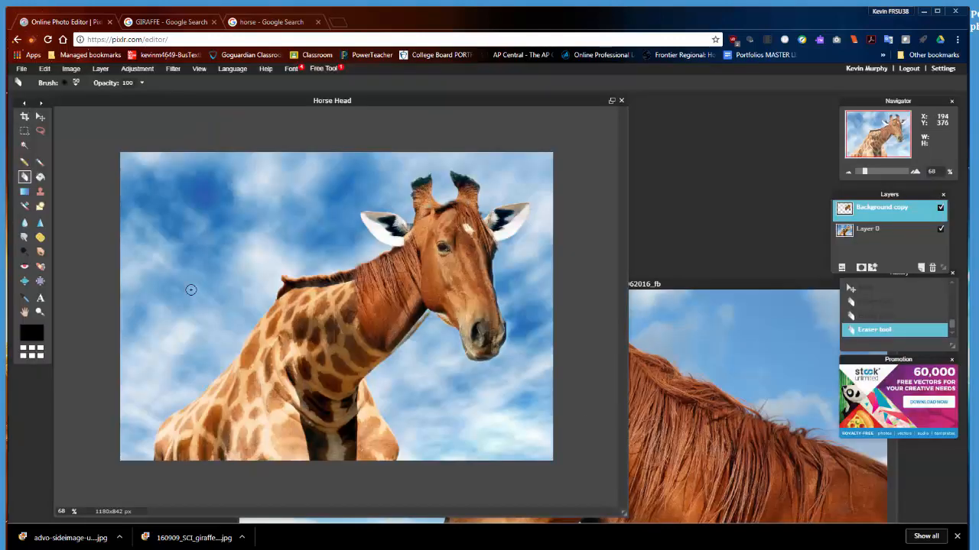
Step: Save Horse Head to the computer as a JPEG with increased quality, in the Species folder
click(22, 69)
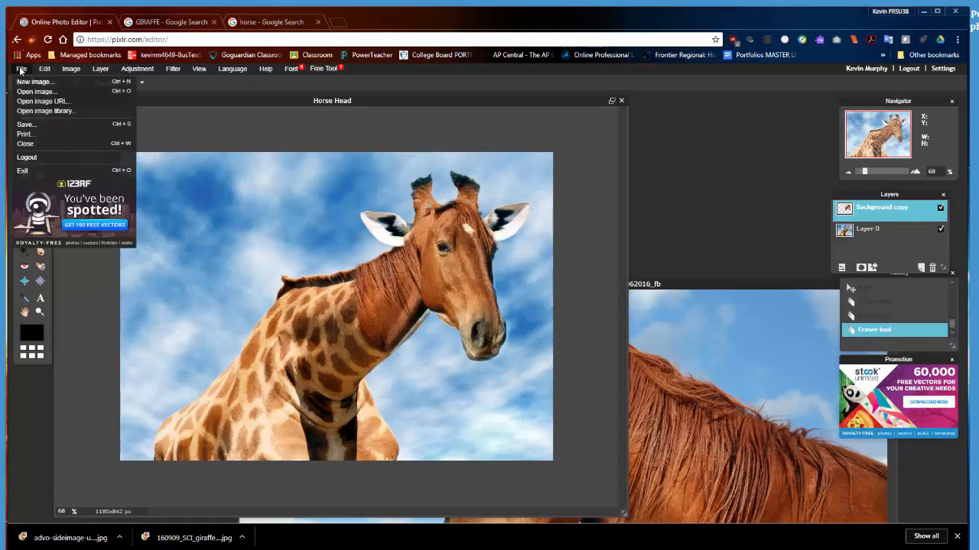
click(26, 123)
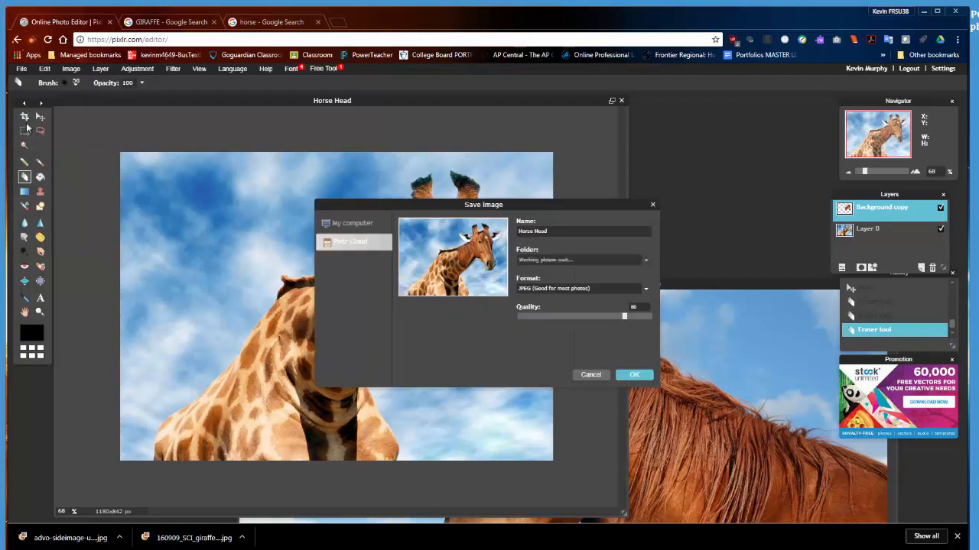
click(525, 289)
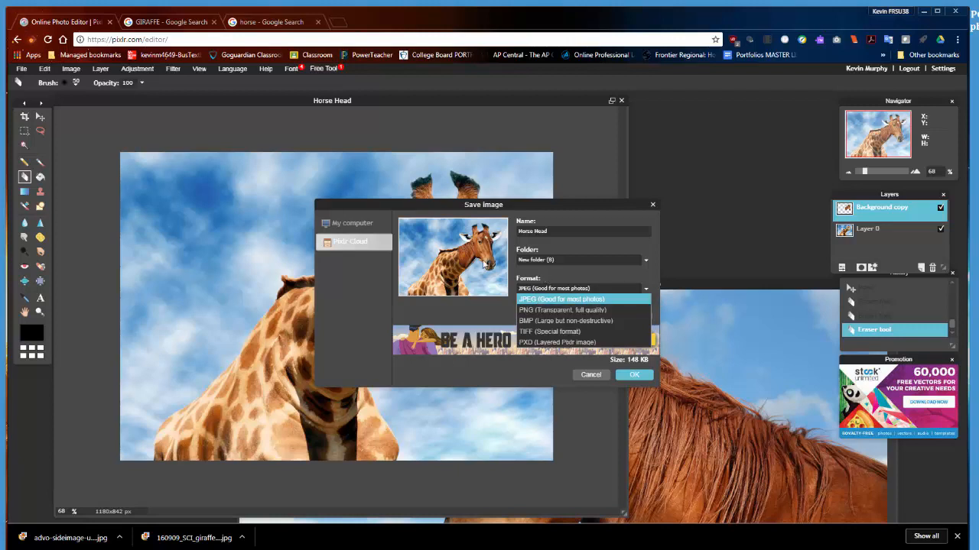
click(358, 227)
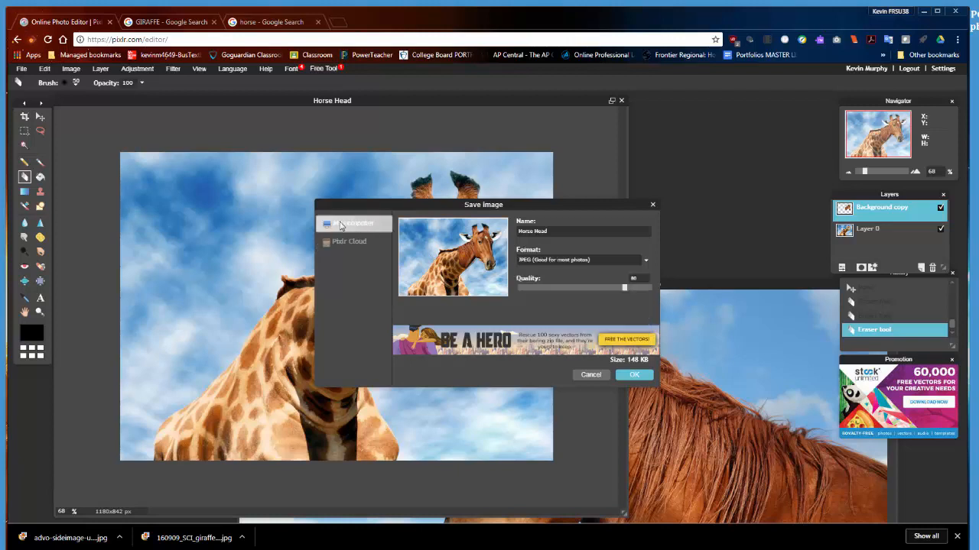
click(532, 261)
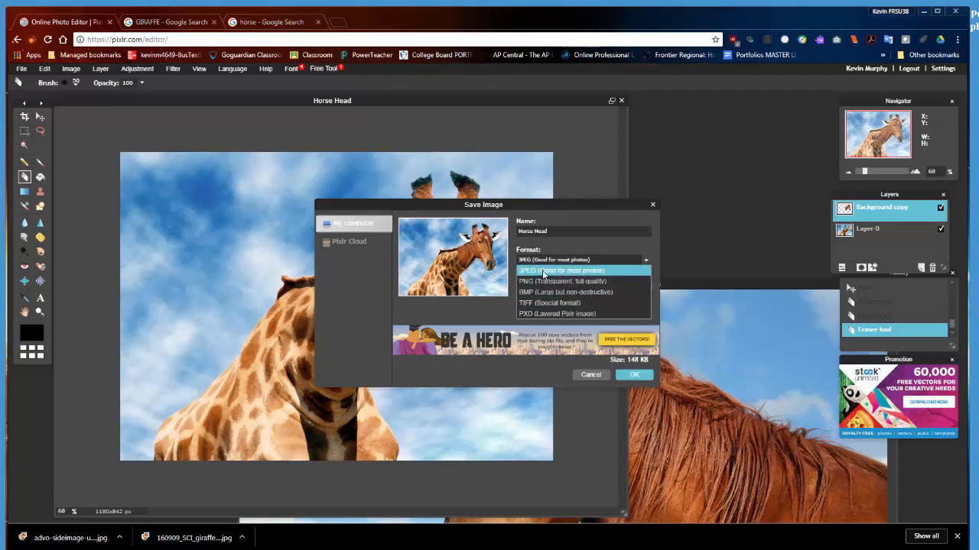
click(544, 272)
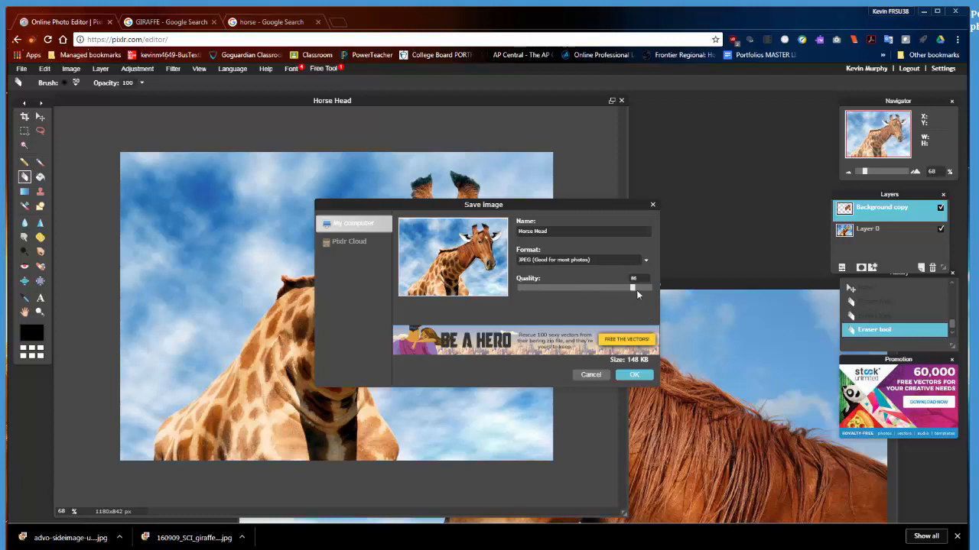
drag(636, 290, 638, 290)
click(633, 376)
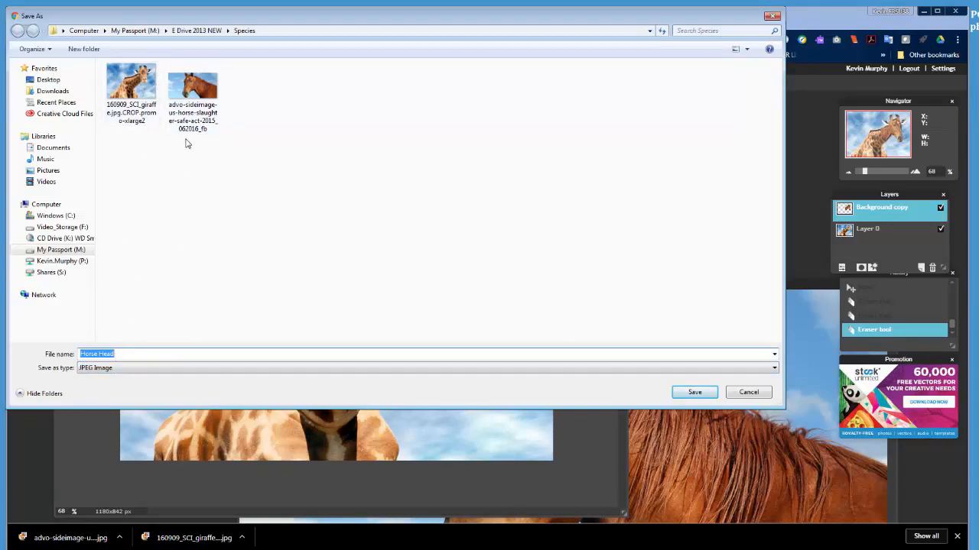
click(678, 393)
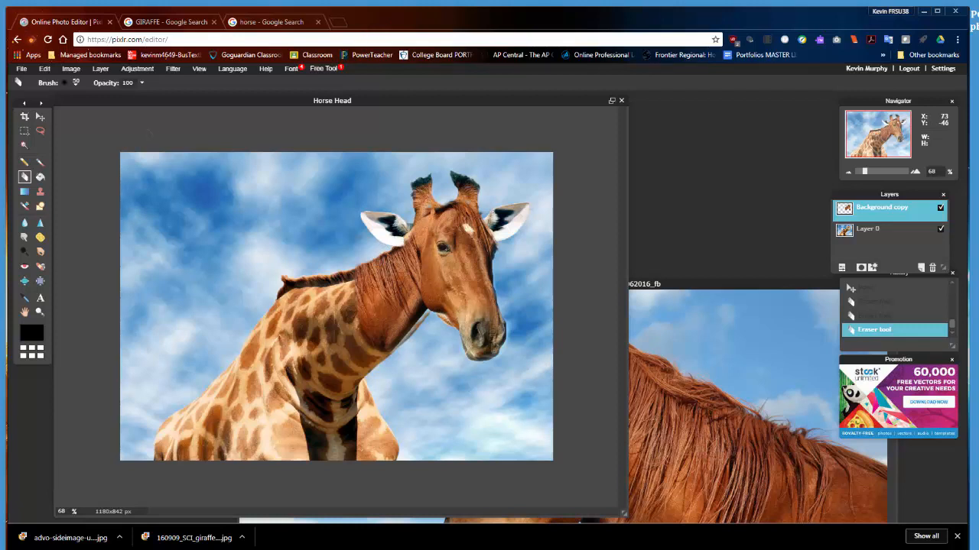
click(21, 68)
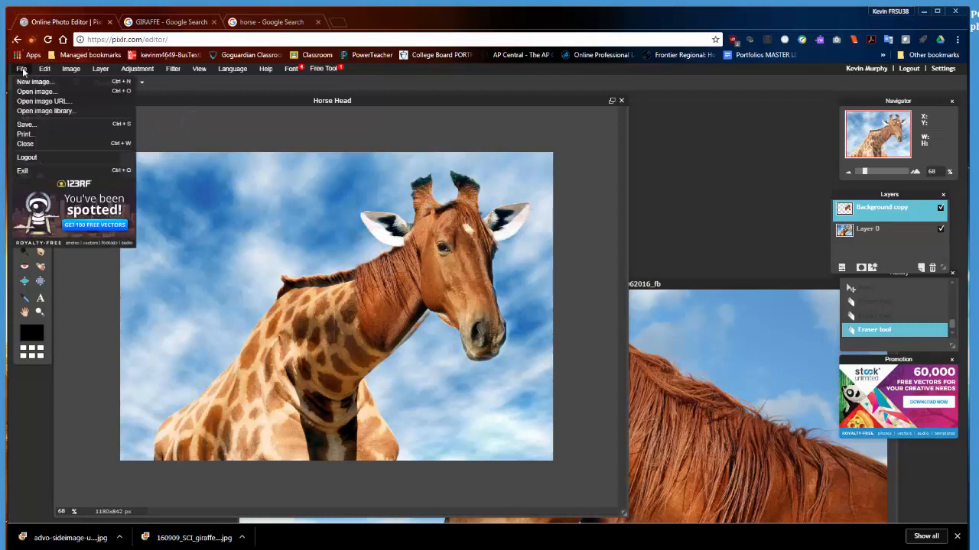
click(31, 124)
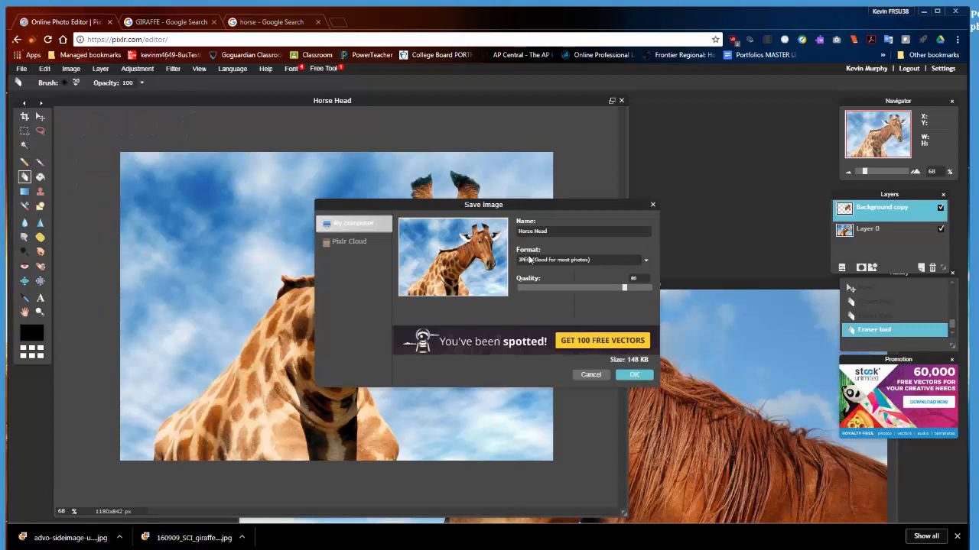
click(531, 261)
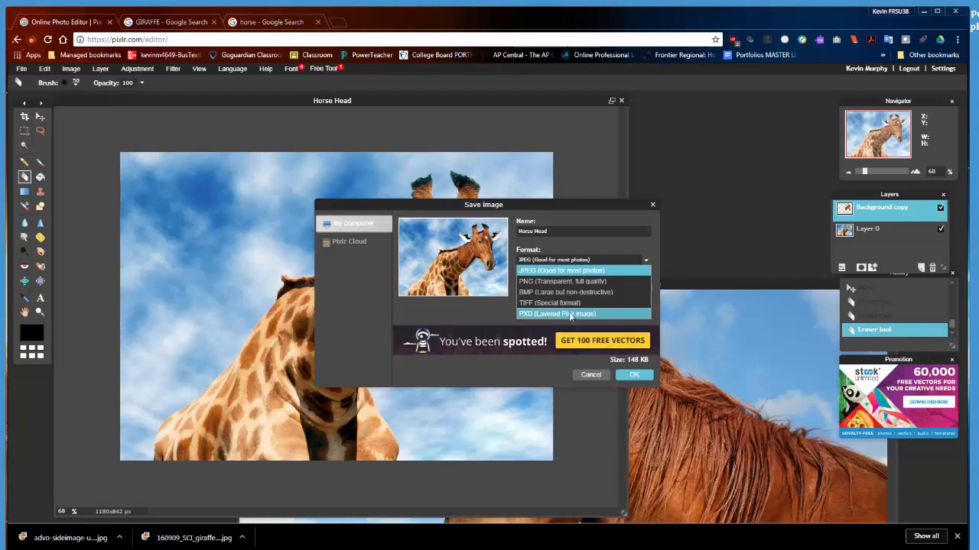
click(590, 374)
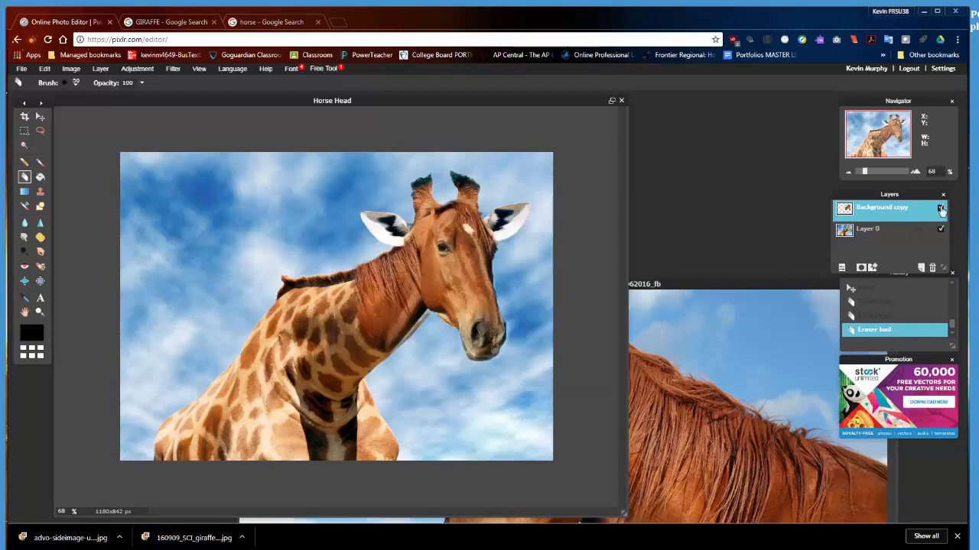
Step: Toggle the Background copy layer's visibility off and on twice to compare the image with and without the horse head
click(941, 208)
click(941, 208)
click(941, 209)
click(941, 209)
Step: Review the save options for Pixlr Cloud with the PXD format and for the computer, and leave without saving
click(22, 69)
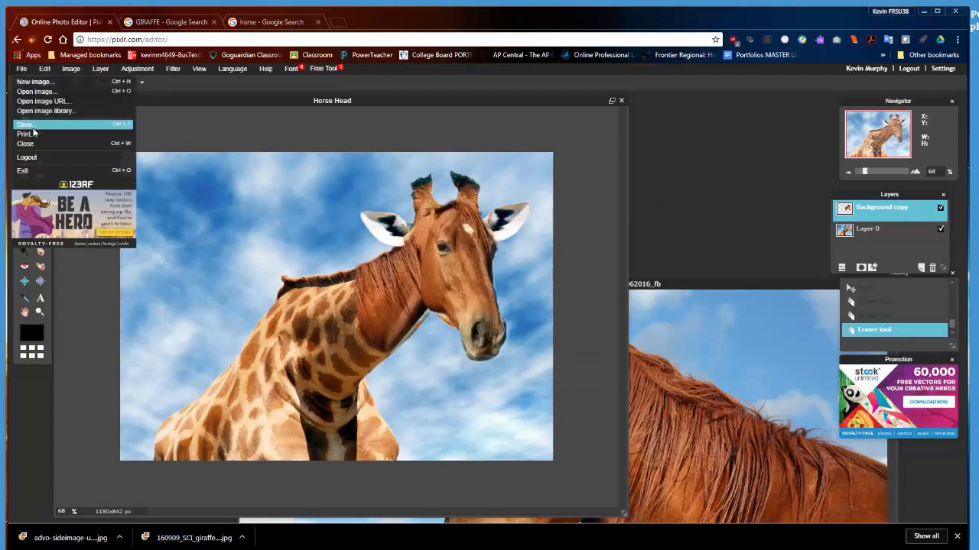
click(31, 126)
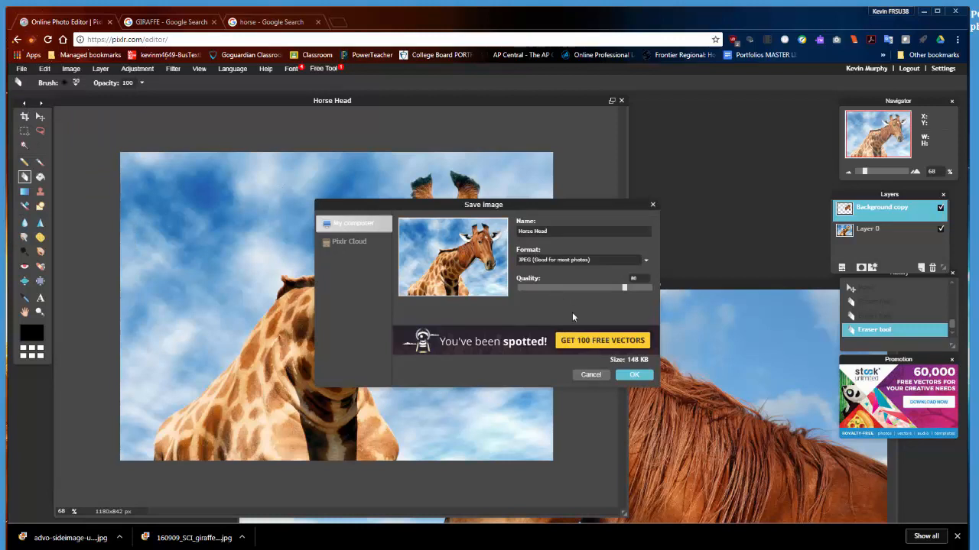
click(339, 241)
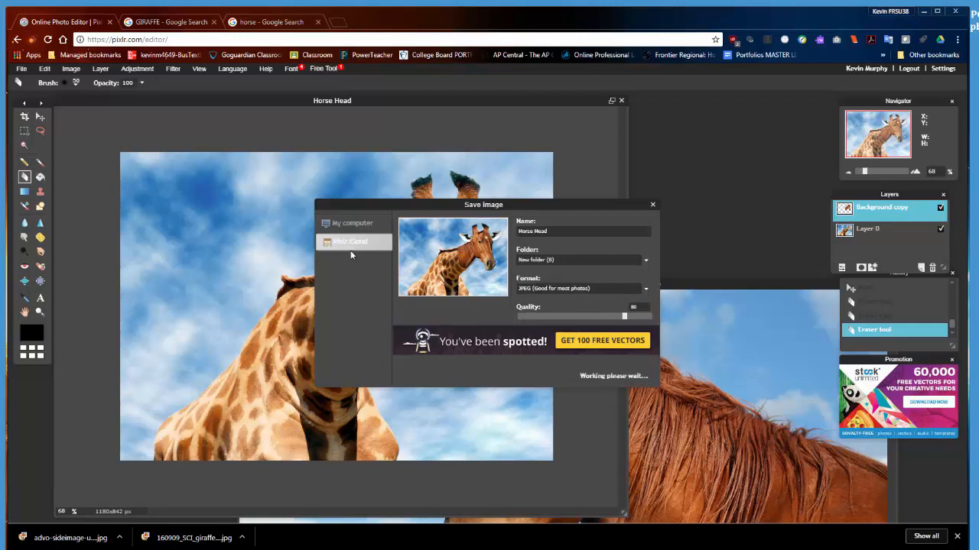
click(589, 289)
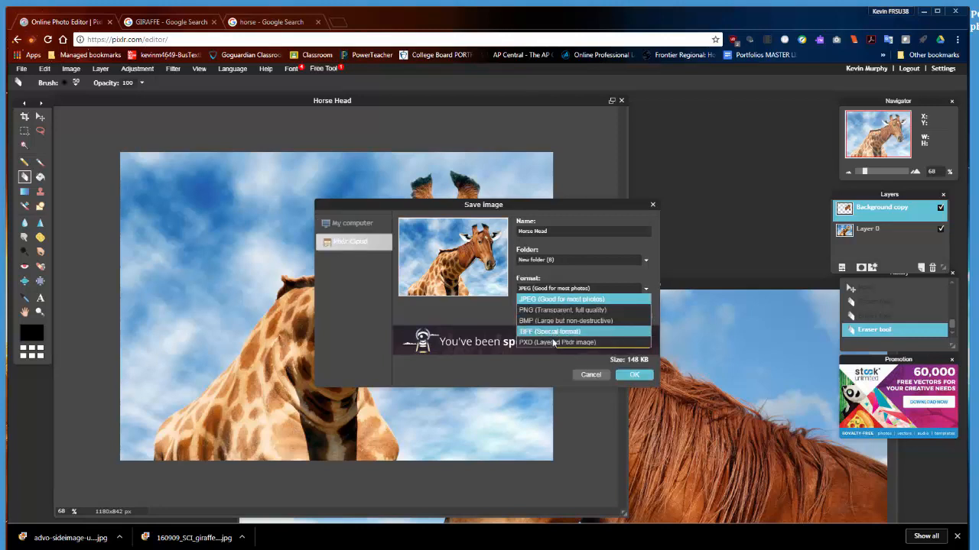
click(552, 338)
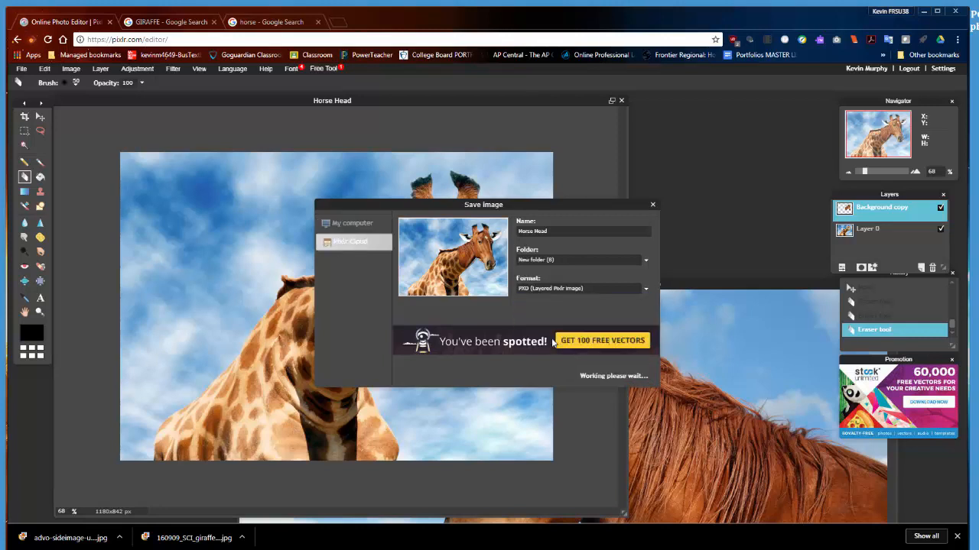
click(539, 290)
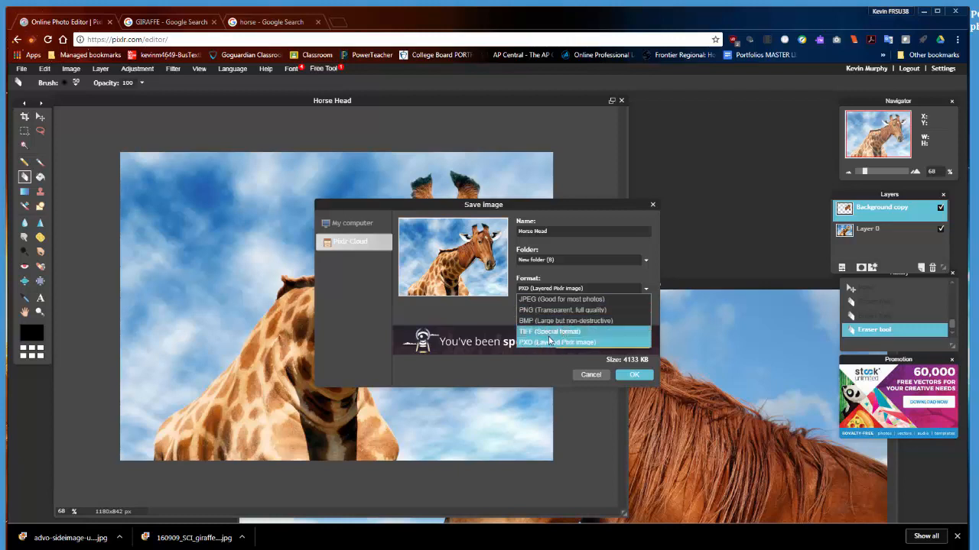
click(544, 342)
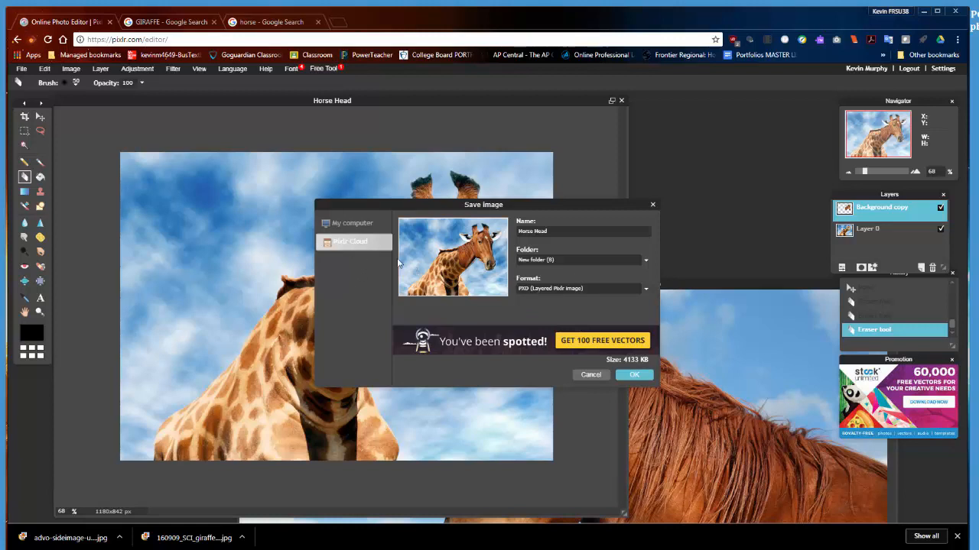
click(352, 223)
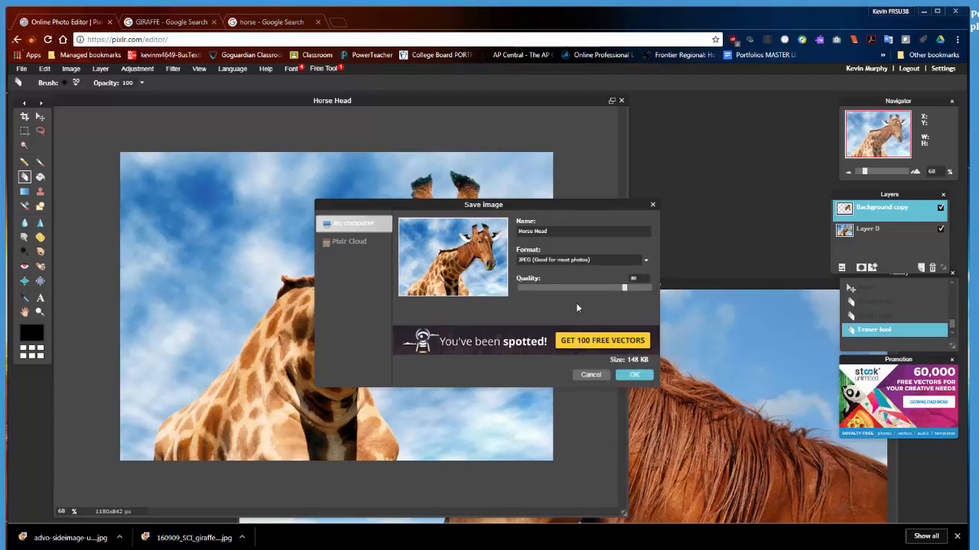
click(580, 375)
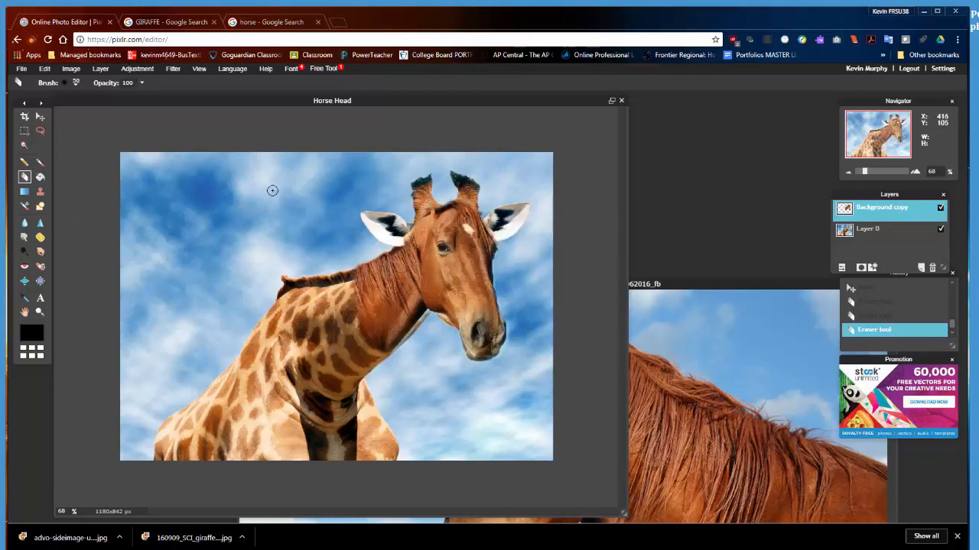